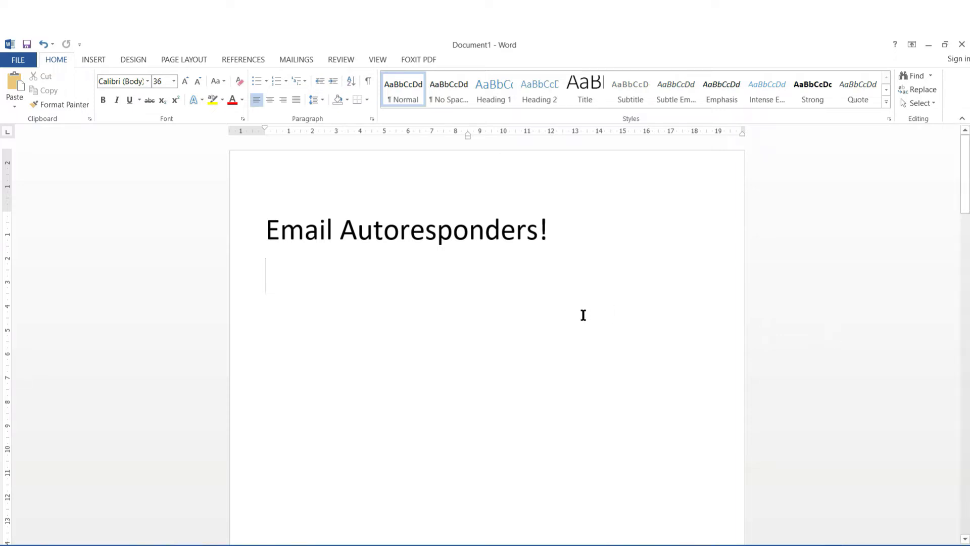
- Read through the email autoresponder document and its monthly price comparison of providers
scroll(583, 314, "down", 5)
scroll(583, 314, "down", 5)
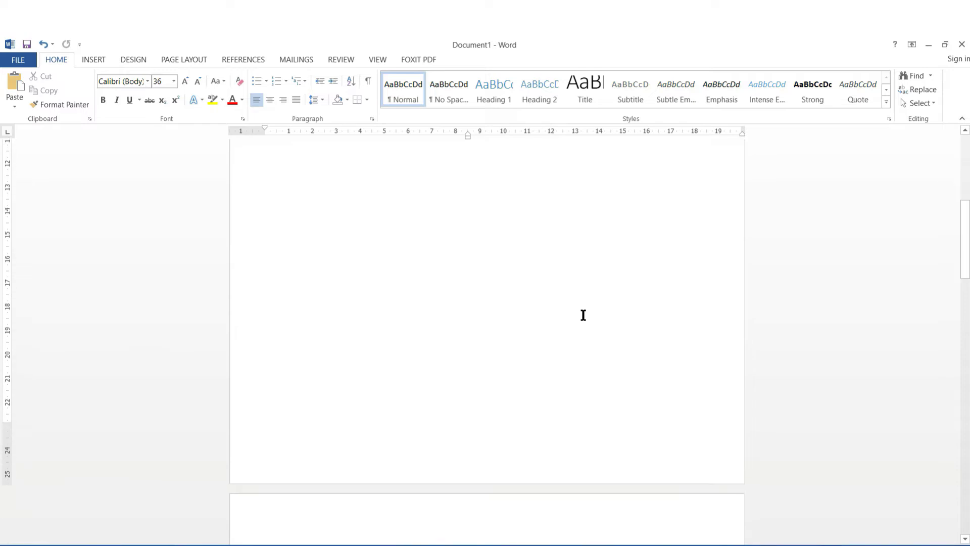
scroll(583, 314, "down", 5)
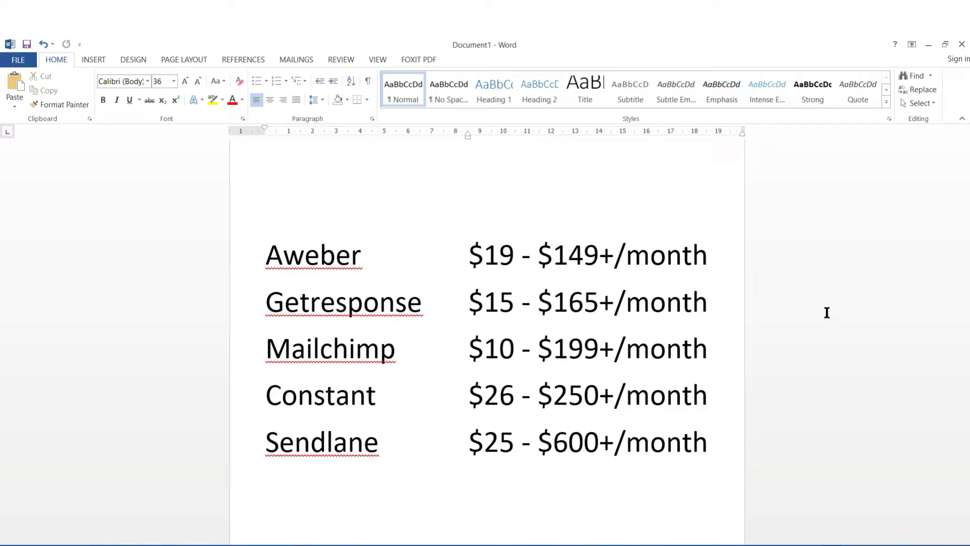
scroll(826, 312, "down", 3)
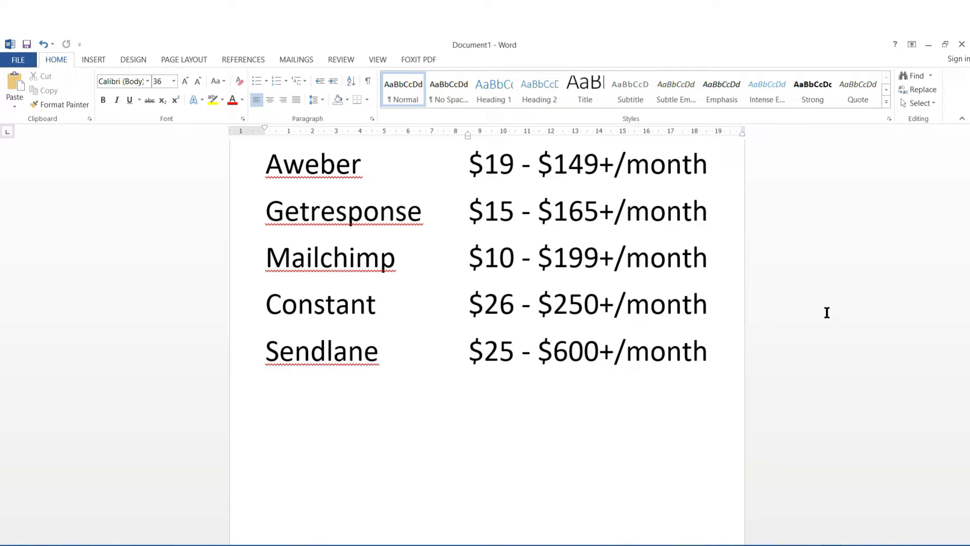
scroll(826, 312, "down", 5)
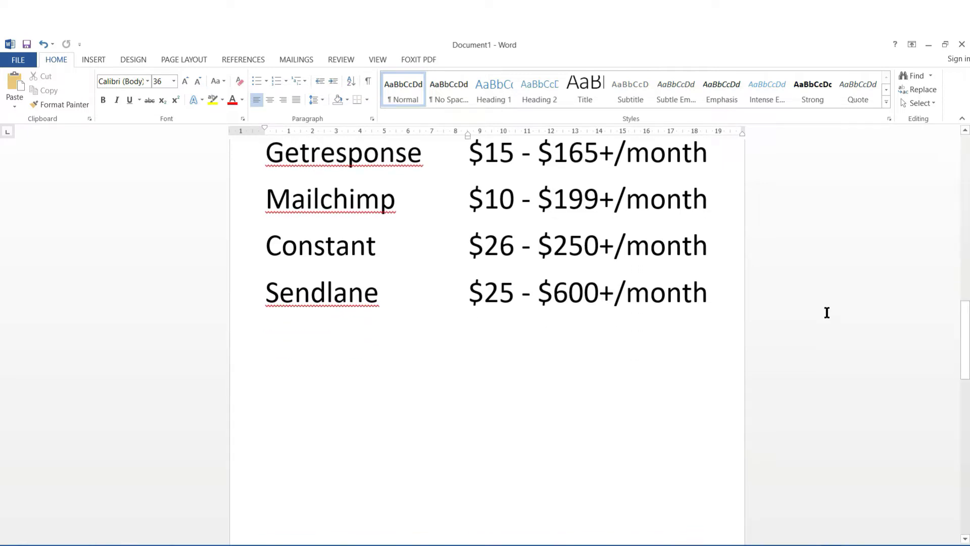
scroll(827, 312, "down", 5)
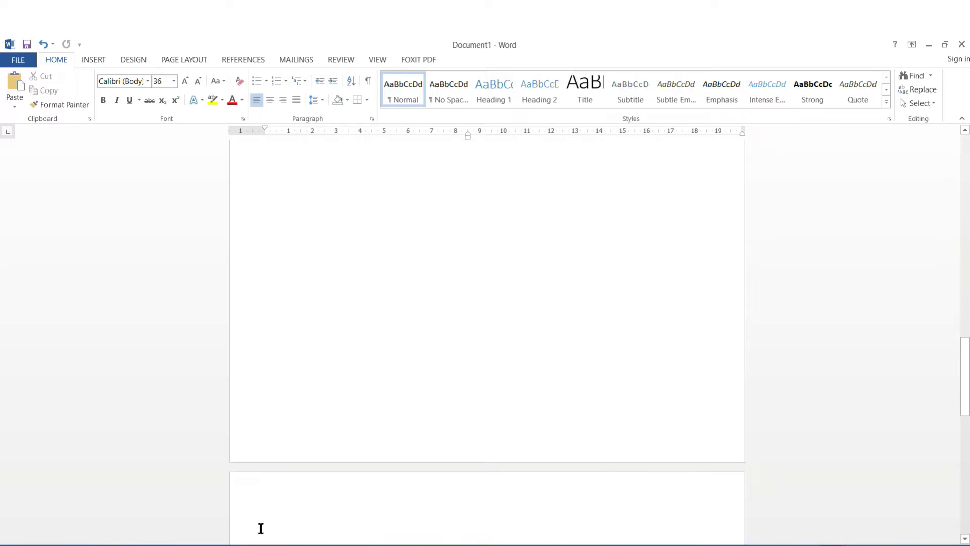
- Switch to the Builderall page in Chrome, enter MailingBoss and open the subscriber lists overview
key("alt+Tab")
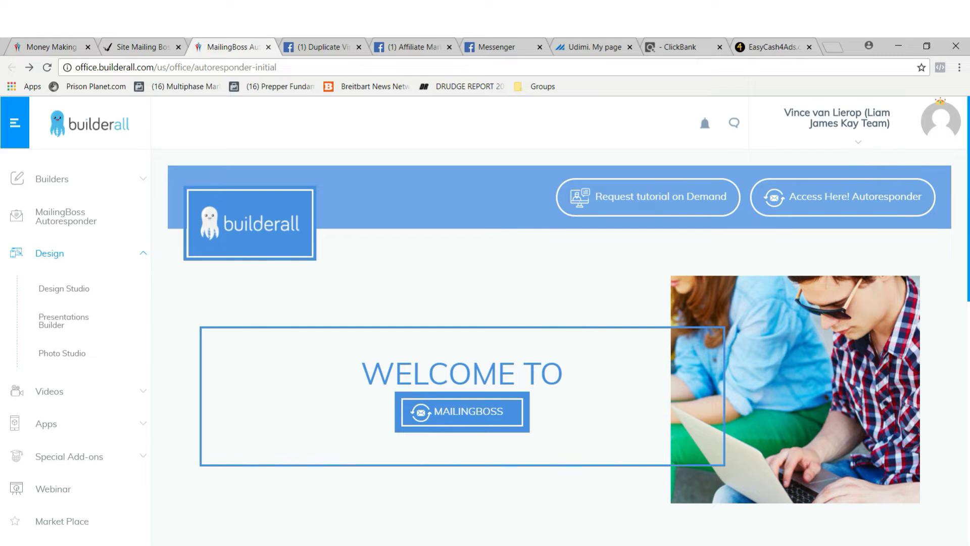
left_click(467, 420)
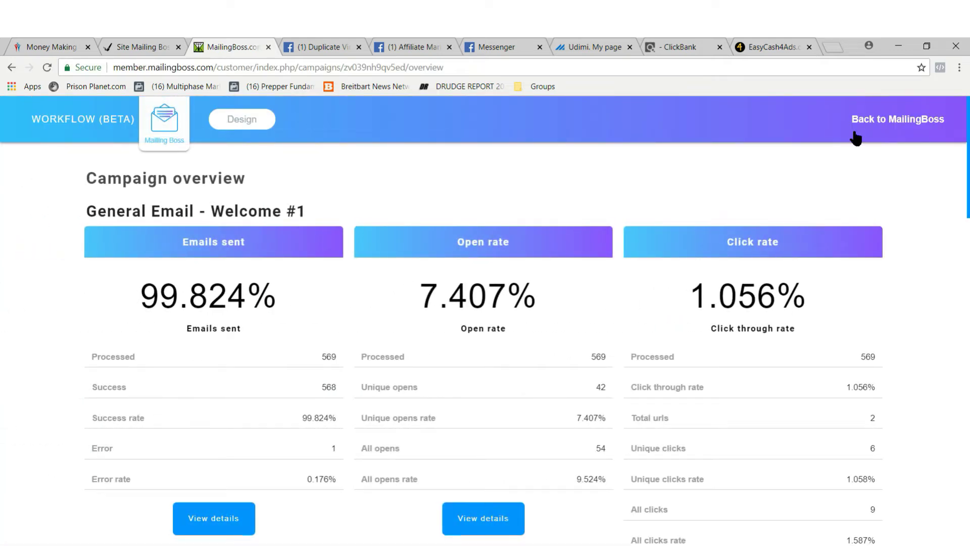
left_click(910, 123)
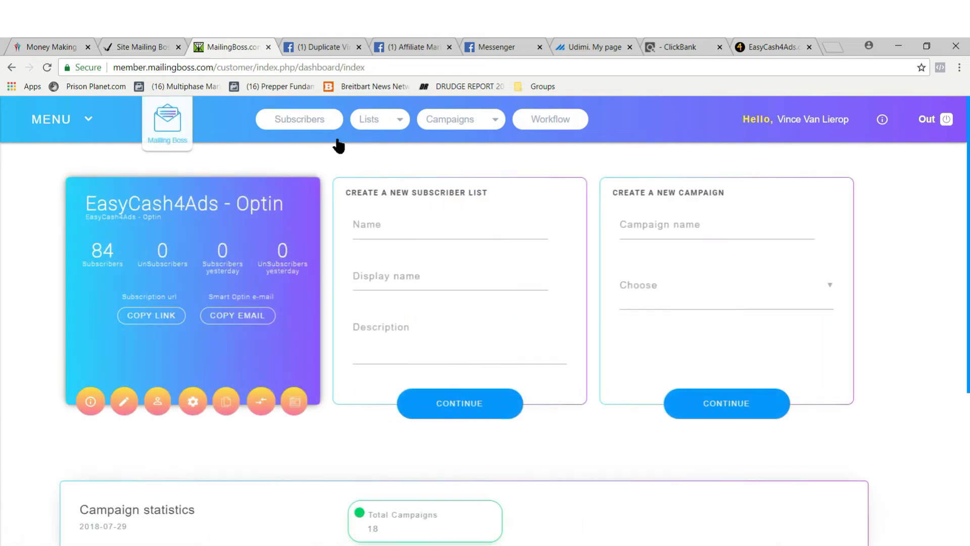
left_click(362, 129)
left_click(371, 168)
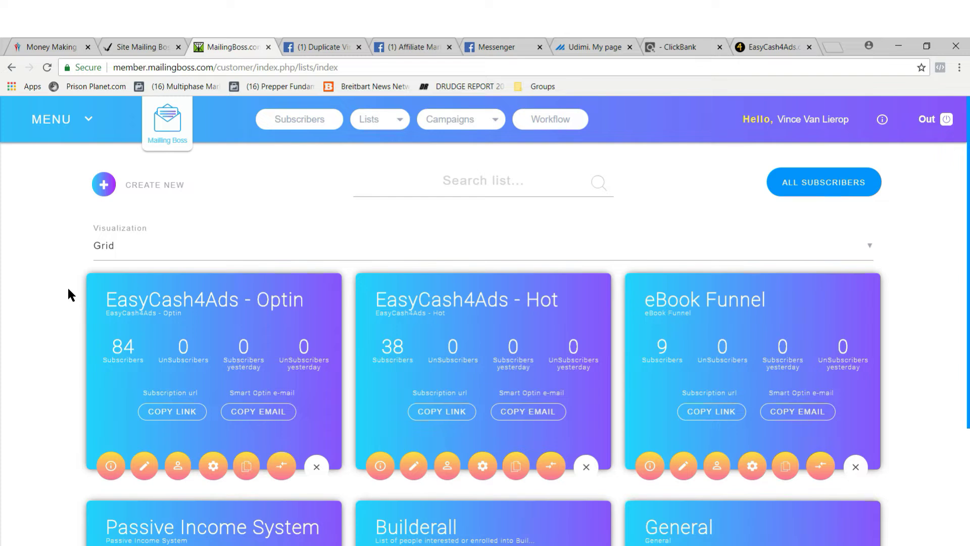
- Reopen the lists overview from the main navigation and look over the existing list cards
left_click(52, 129)
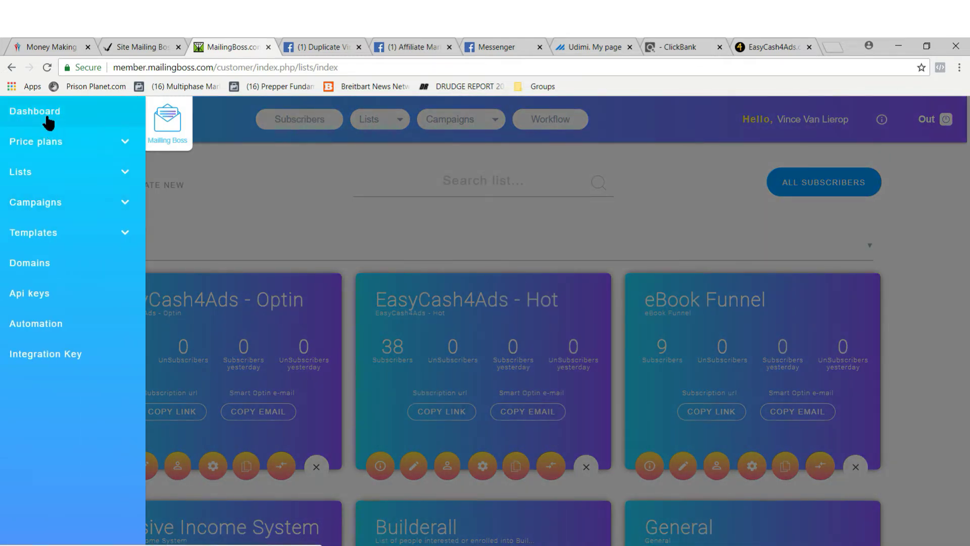
left_click(84, 185)
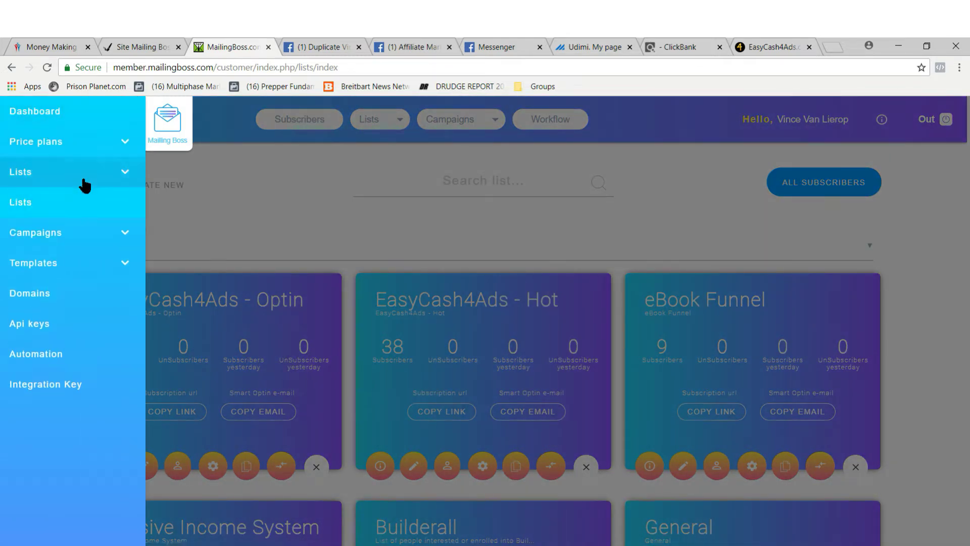
left_click(27, 202)
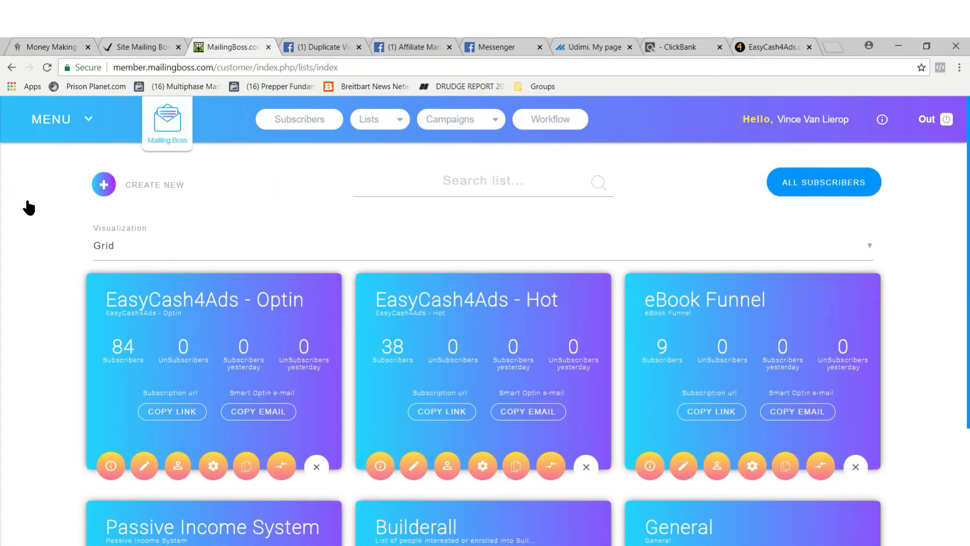
scroll(31, 207, "down", 3)
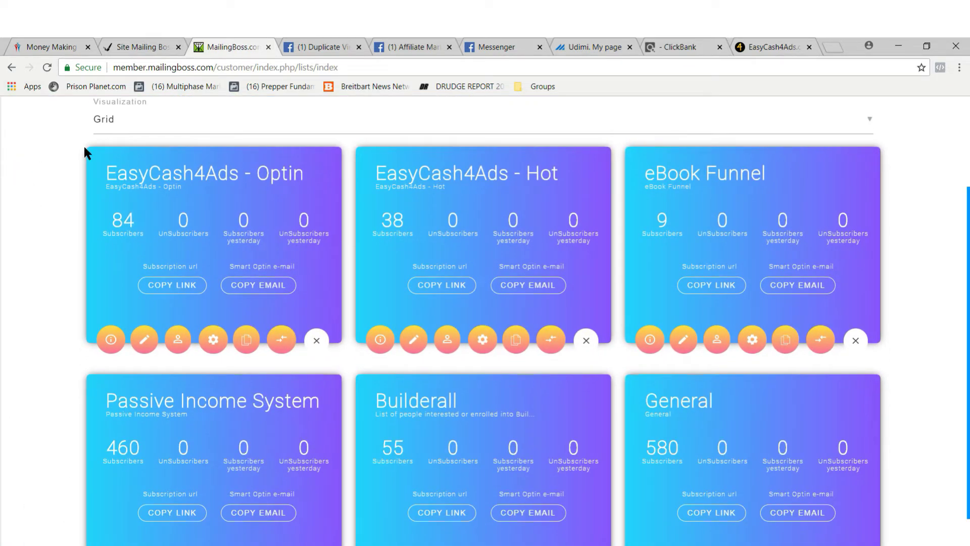
scroll(61, 184, "up", 3)
- View the subscribers from all lists and return to the lists overview
left_click(306, 126)
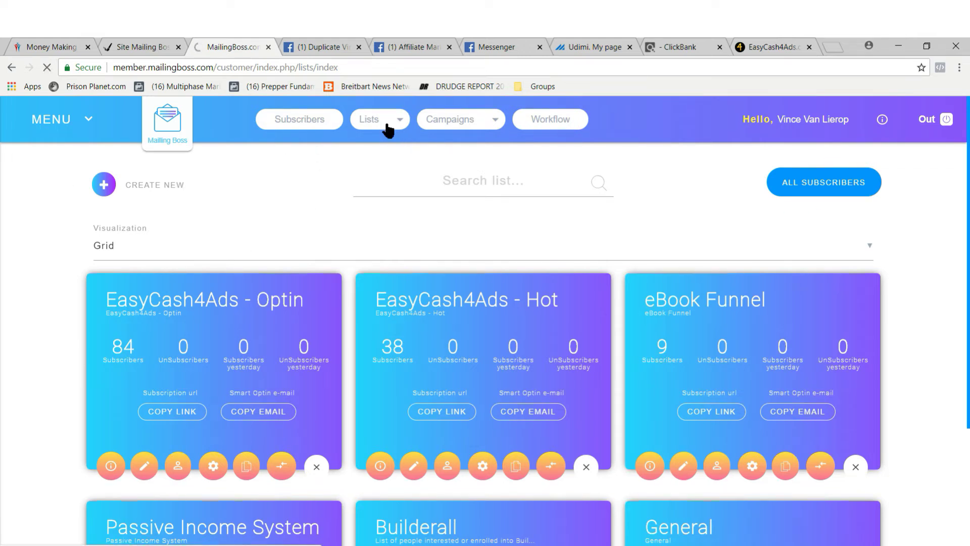
scroll(213, 316, "down", 4)
scroll(214, 321, "up", 5)
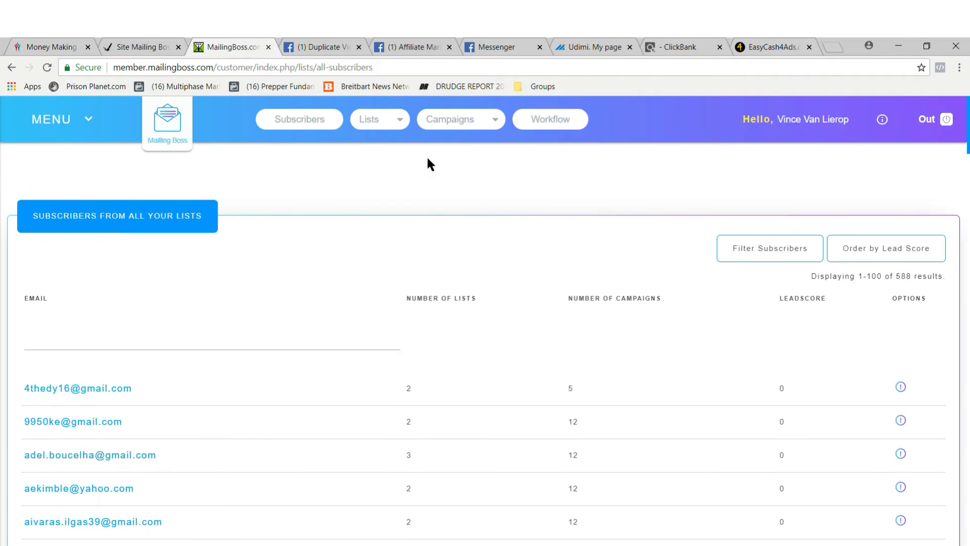
left_click(383, 122)
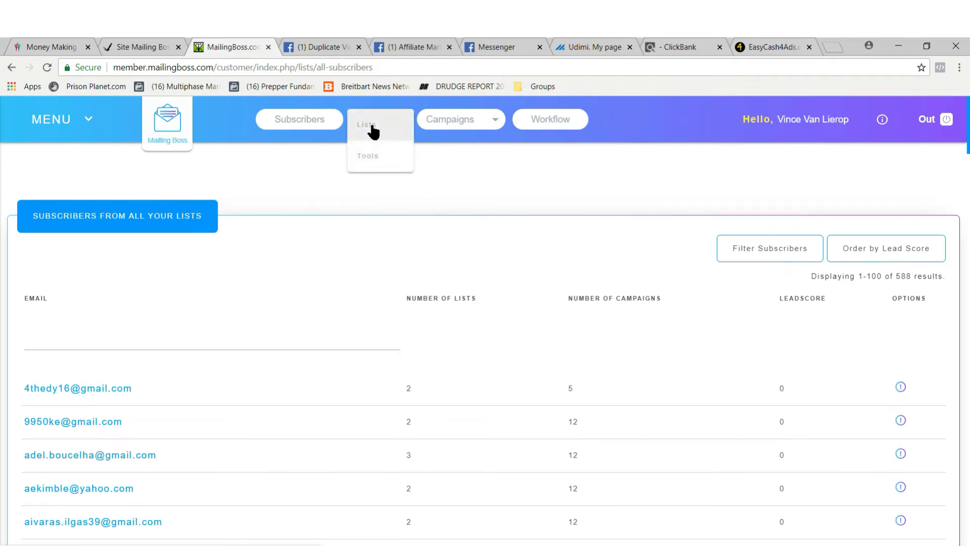
left_click(373, 131)
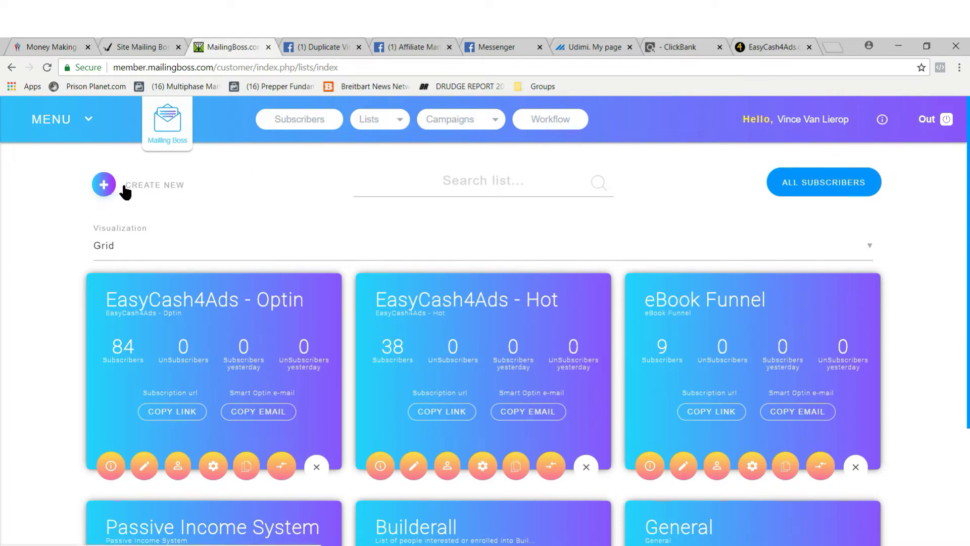
- Open the overview of email sequence campaigns
left_click(45, 124)
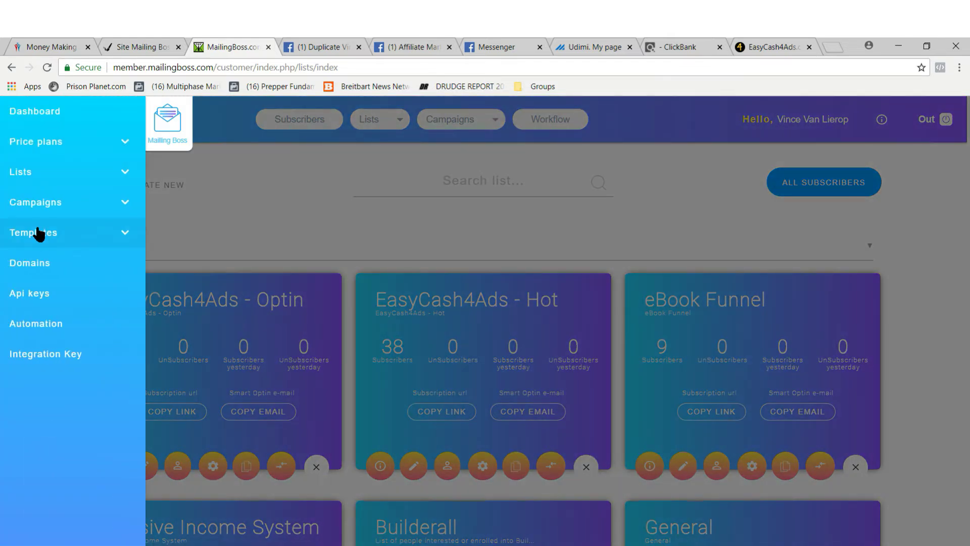
left_click(42, 213)
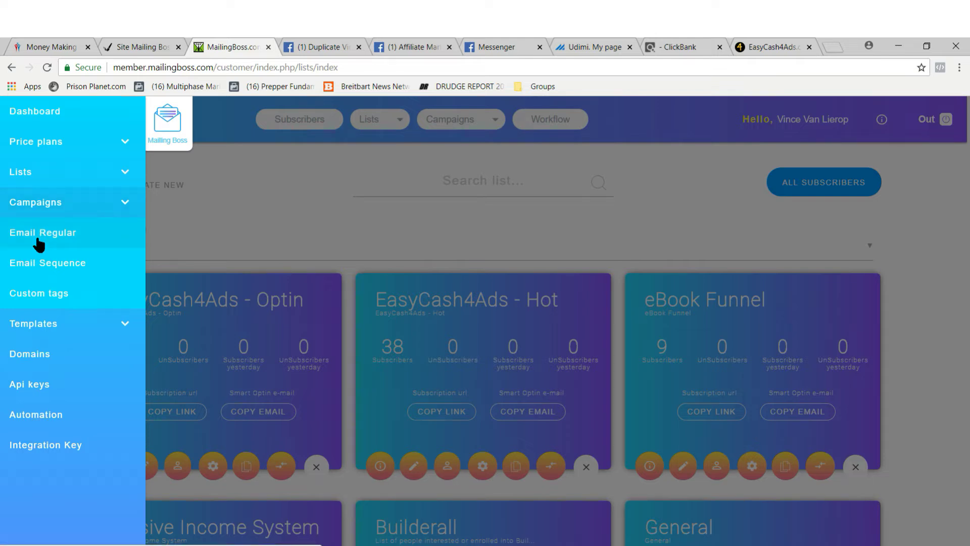
left_click(41, 272)
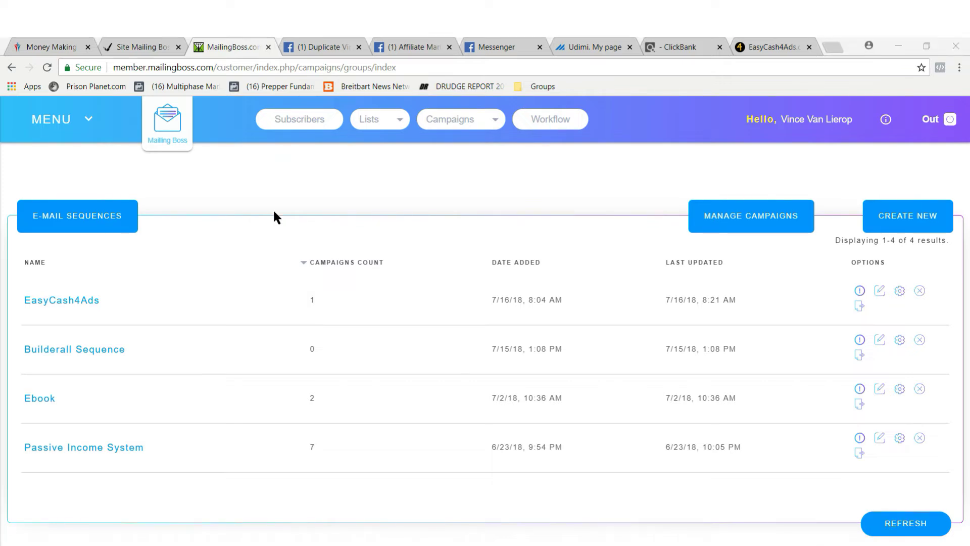
- Go back to the subscriber lists and start creating a new list
left_click(59, 126)
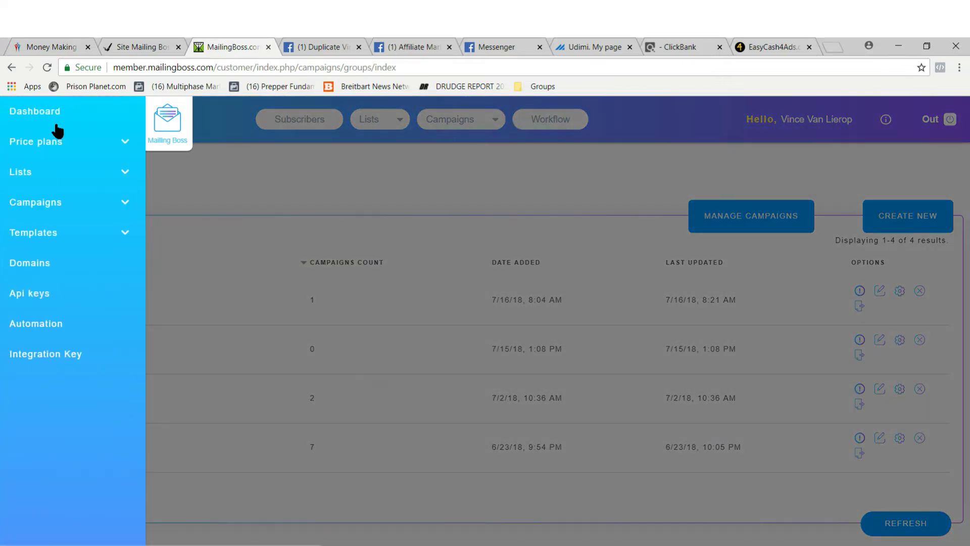
left_click(39, 173)
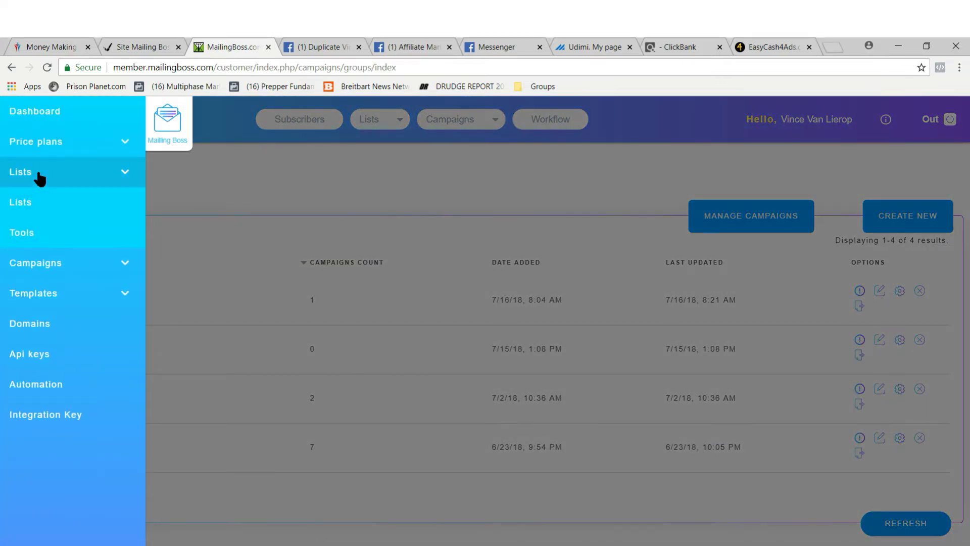
left_click(19, 202)
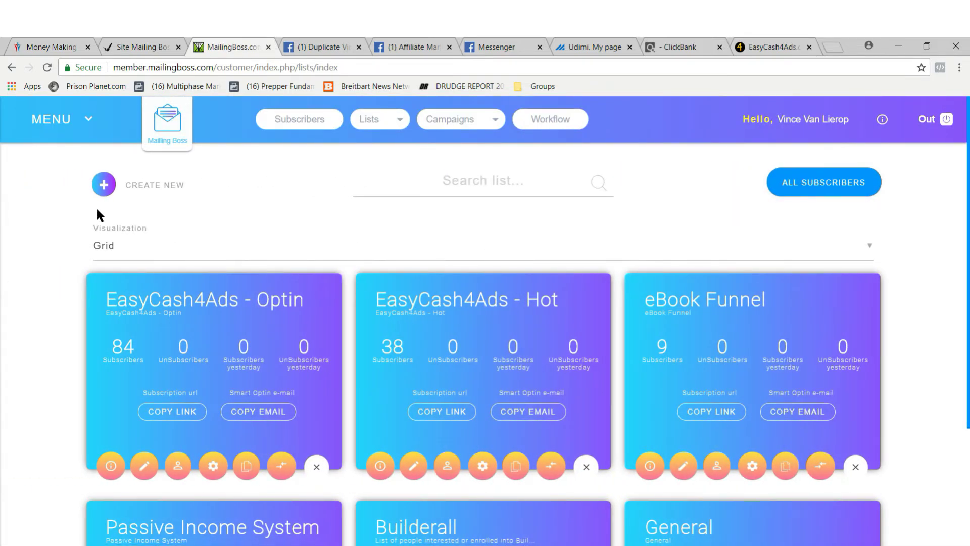
left_click(147, 188)
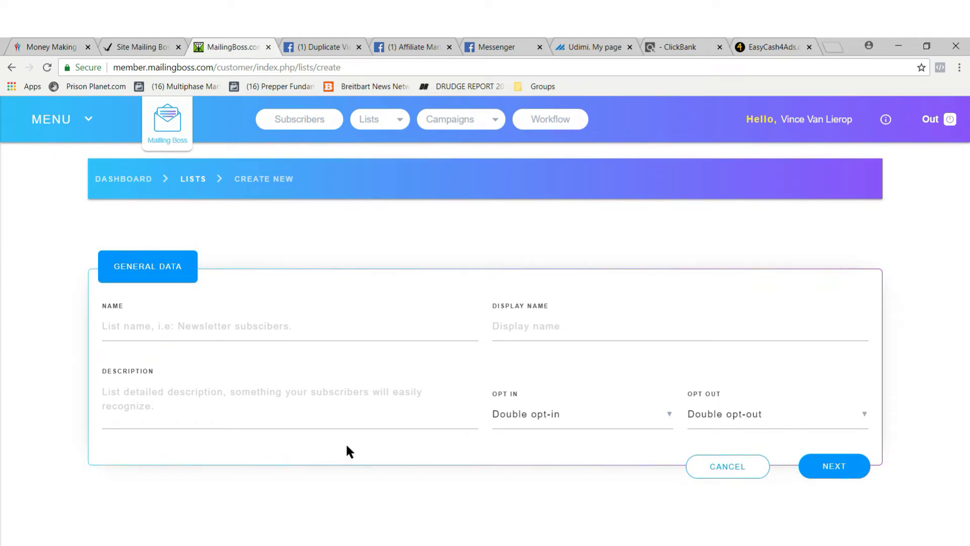
- Set the new list's opt-out to Single opt-out and try to continue with the form
left_click(548, 419)
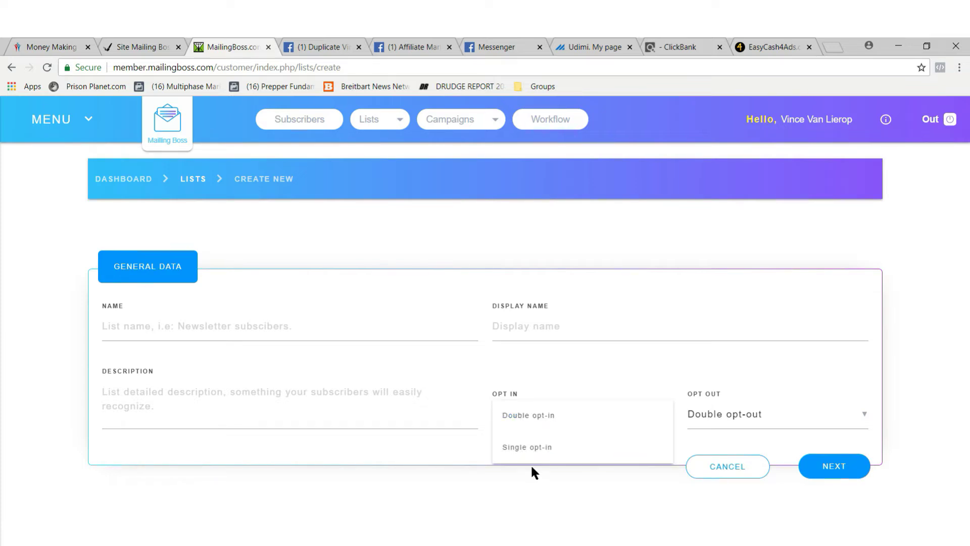
left_click(722, 423)
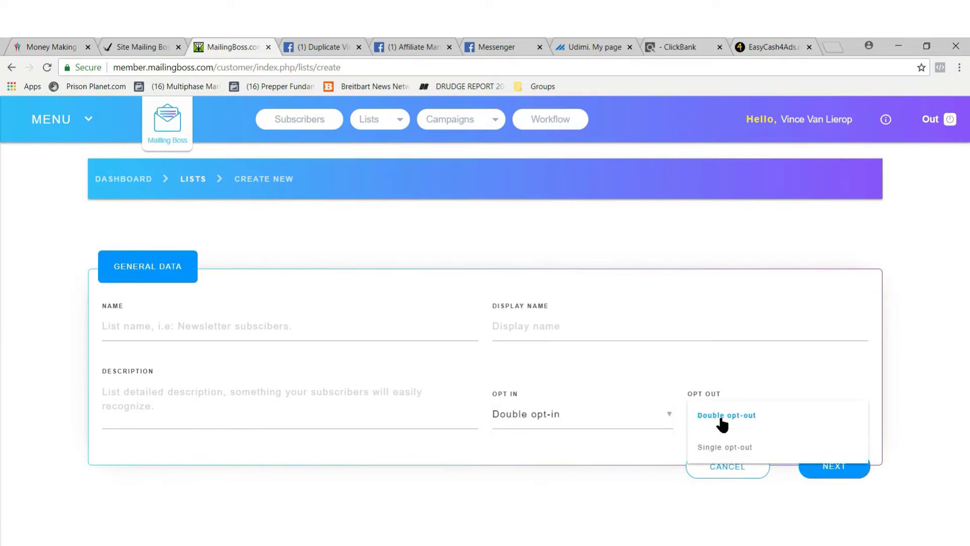
left_click(723, 451)
left_click(834, 465)
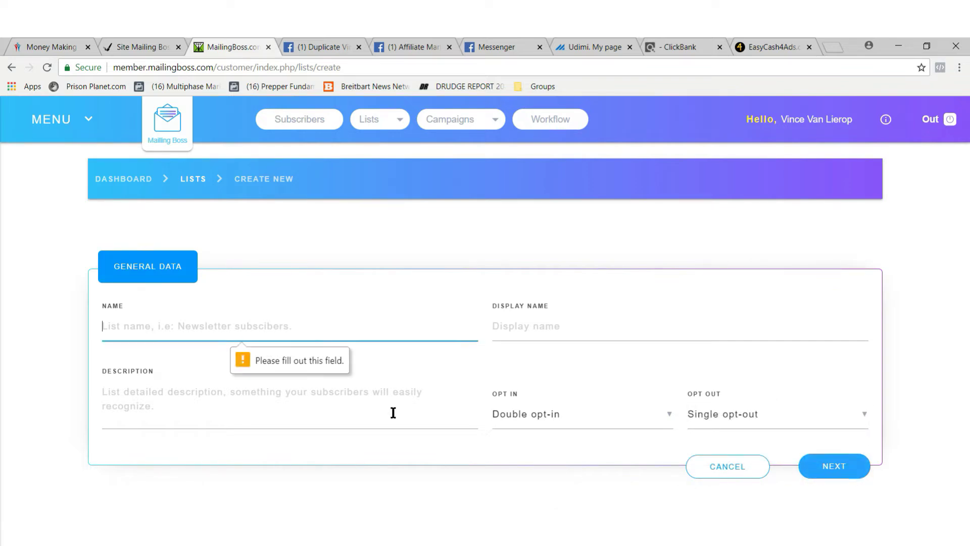
- Enter Test as the new list's name and display name
left_click(222, 329)
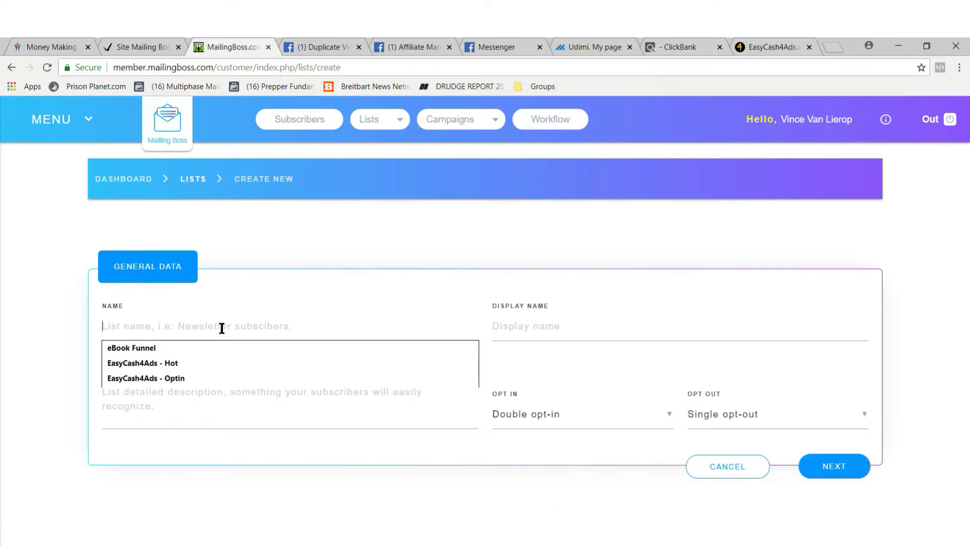
type("Test")
key("Tab")
type("Test")
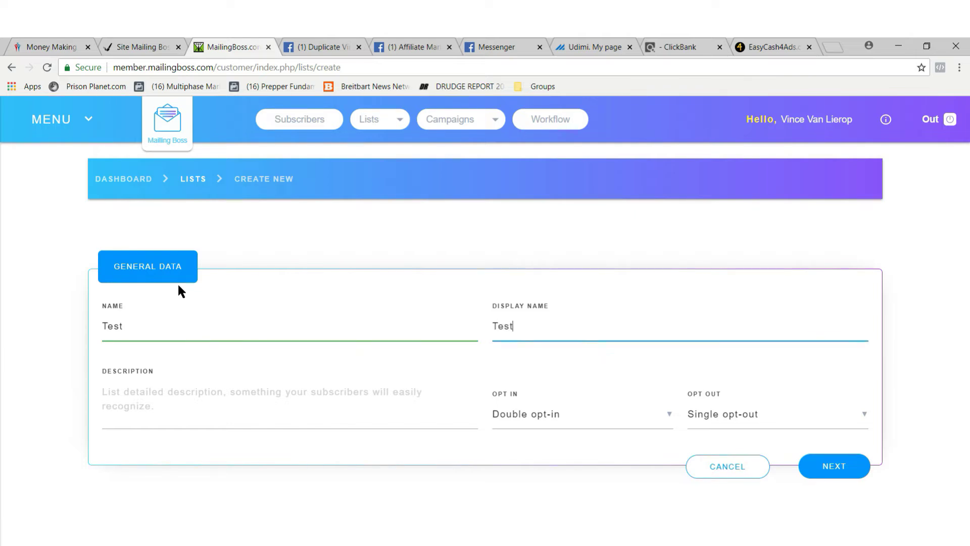
- Set the list's opt-in to Single opt-in and submit the general data
left_click(516, 420)
left_click(526, 447)
left_click(834, 466)
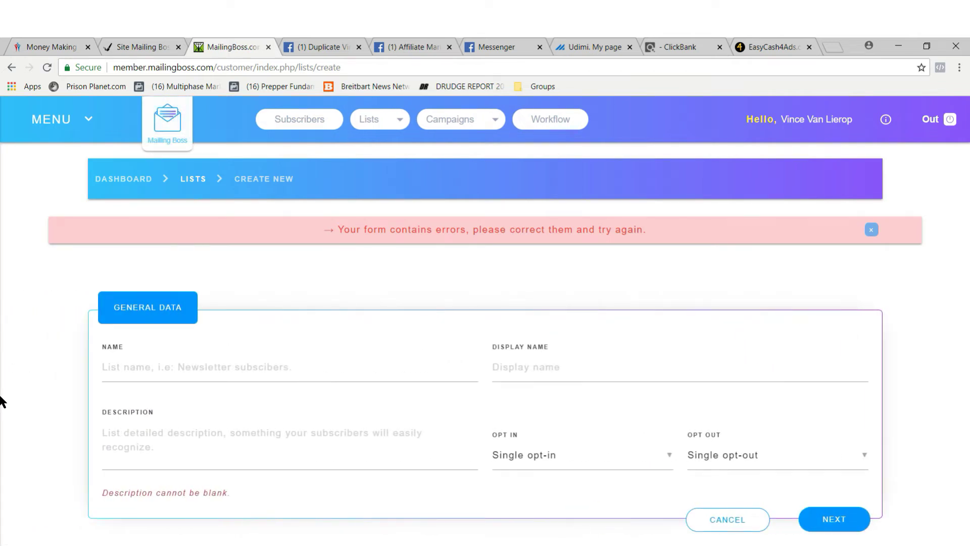
- Fill in the cleared name and display name again with Test and move on to the description
left_click(128, 365)
key("Escape")
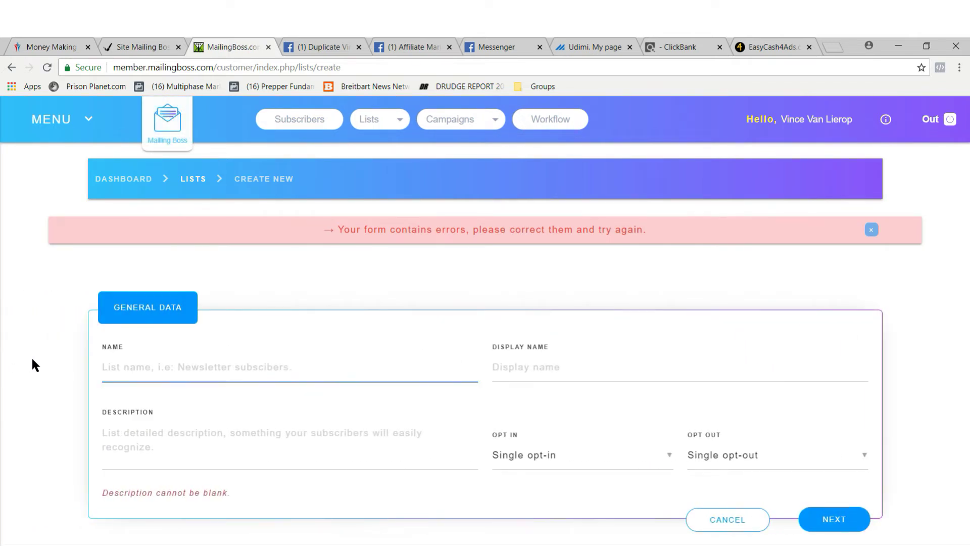
left_click(204, 375)
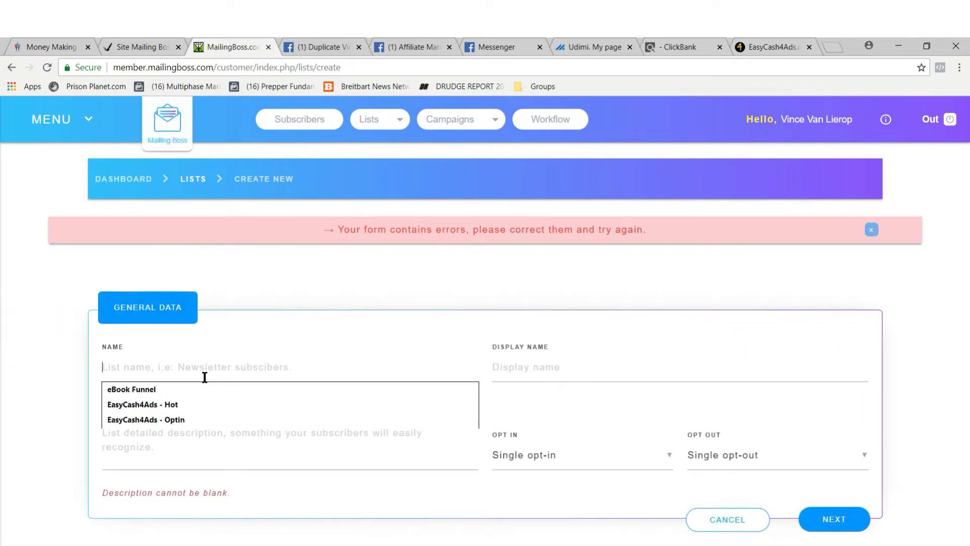
left_click(46, 376)
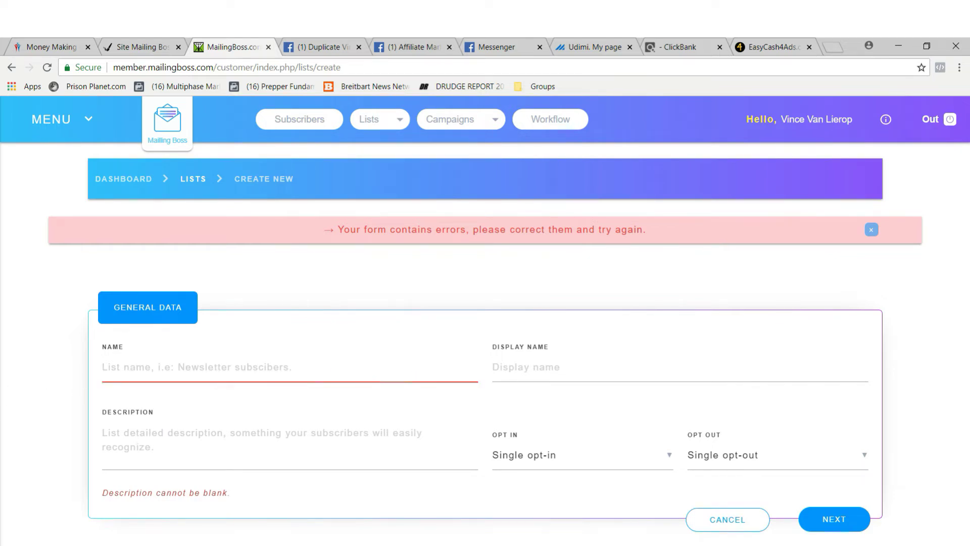
left_click(194, 365)
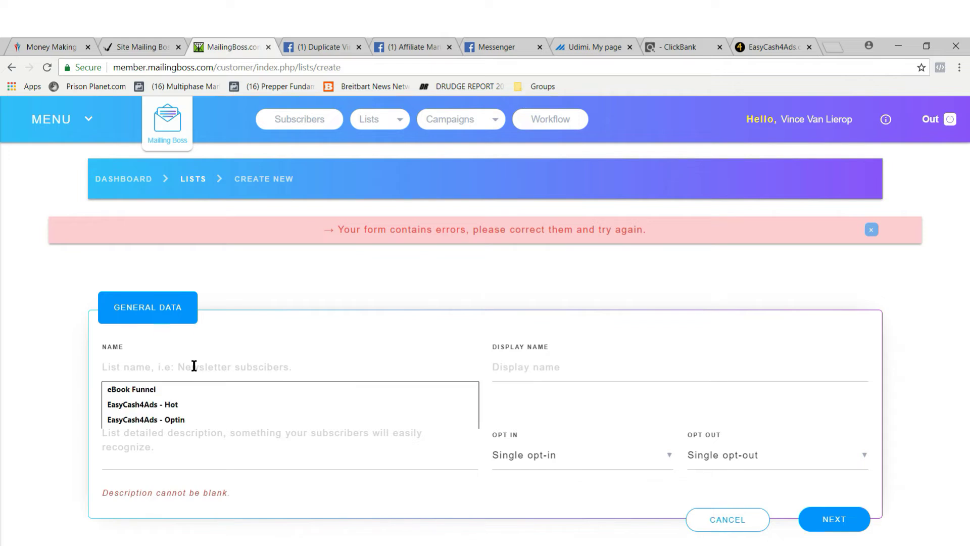
type("Te")
type("Test")
key("Tab")
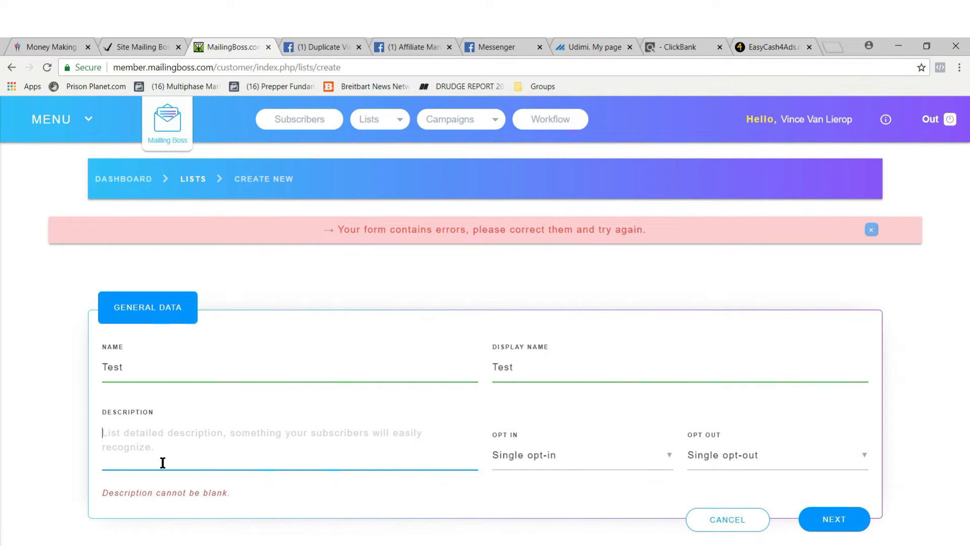
- Enter Test as the list's description, submit the general data, and save the custom fields with only the email field
type("Test")
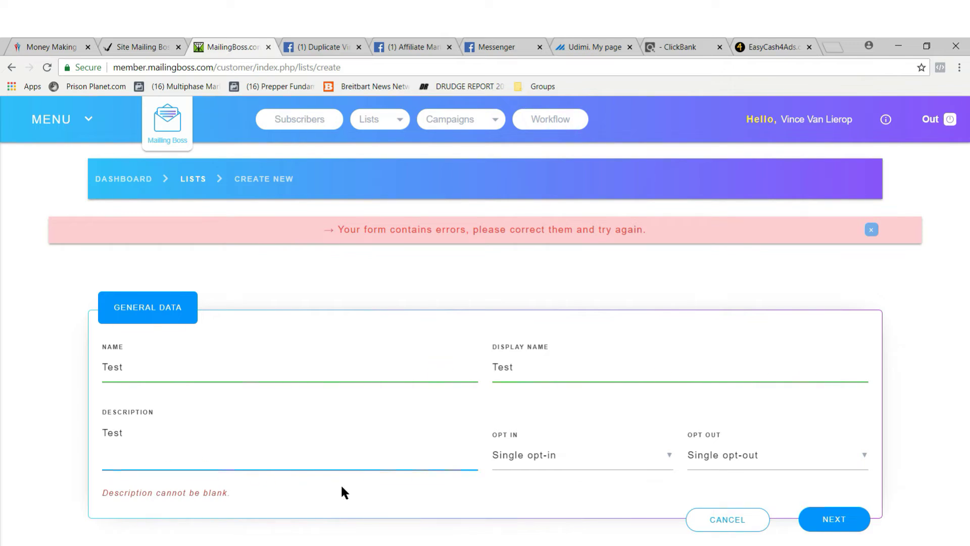
left_click(833, 519)
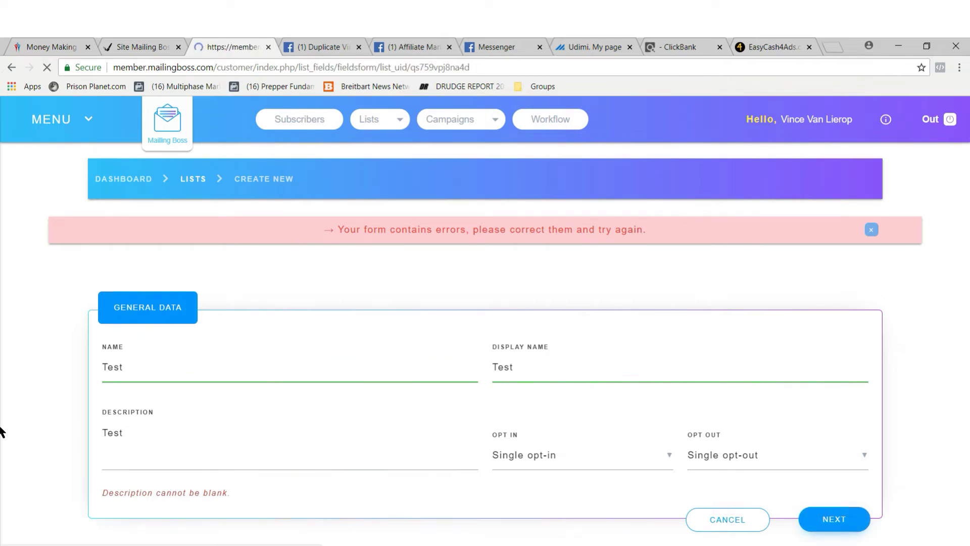
scroll(25, 421, "down", 1)
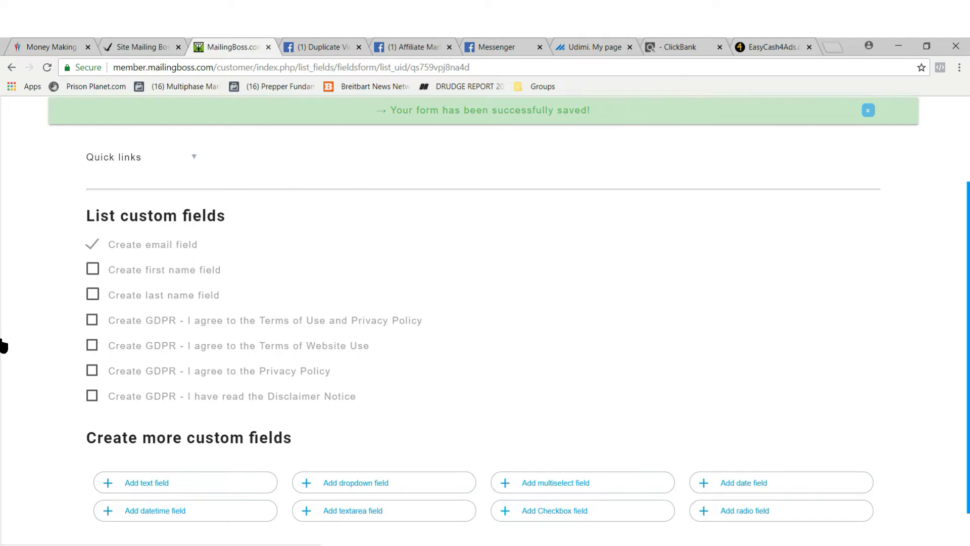
left_click(813, 513)
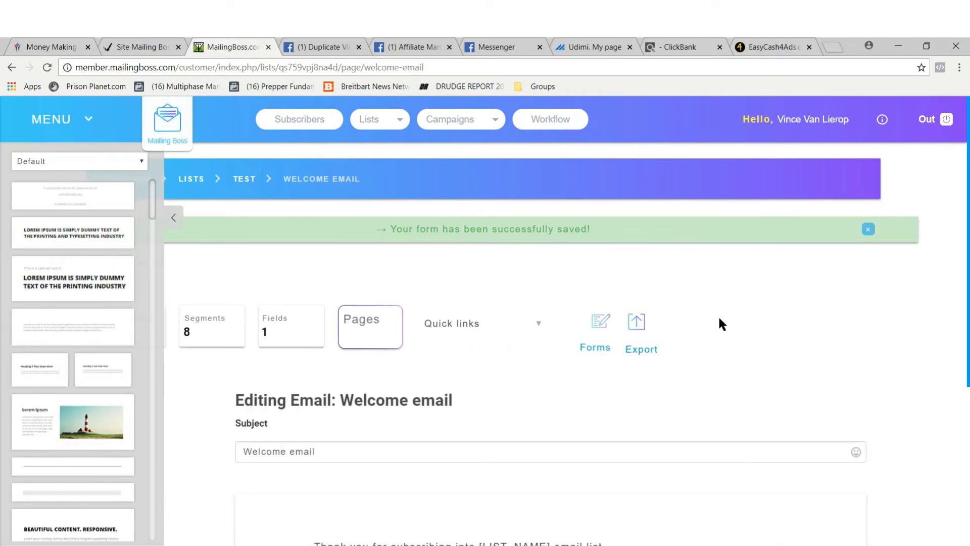
- View the Test list's subscribe form code and its overview of editable pages and emails
left_click(175, 218)
left_click(603, 329)
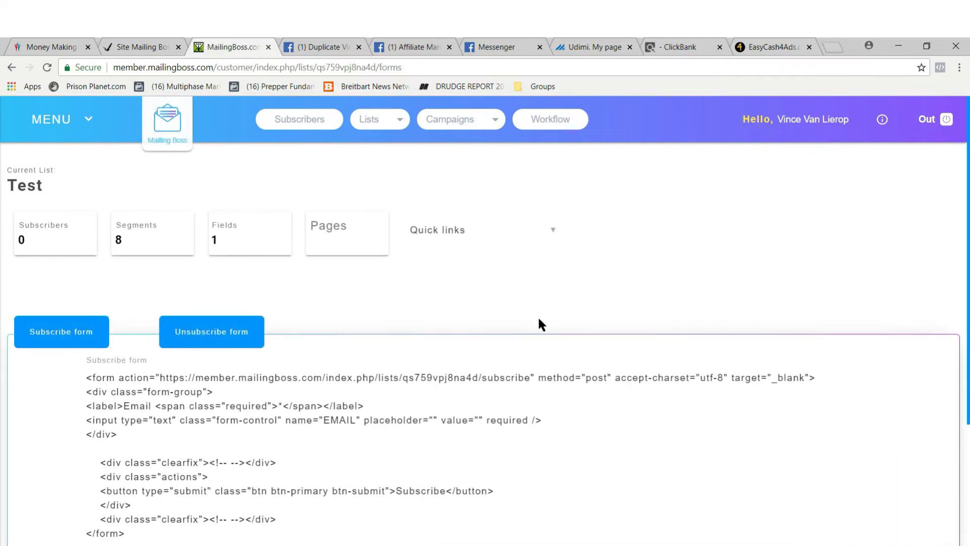
left_click(335, 245)
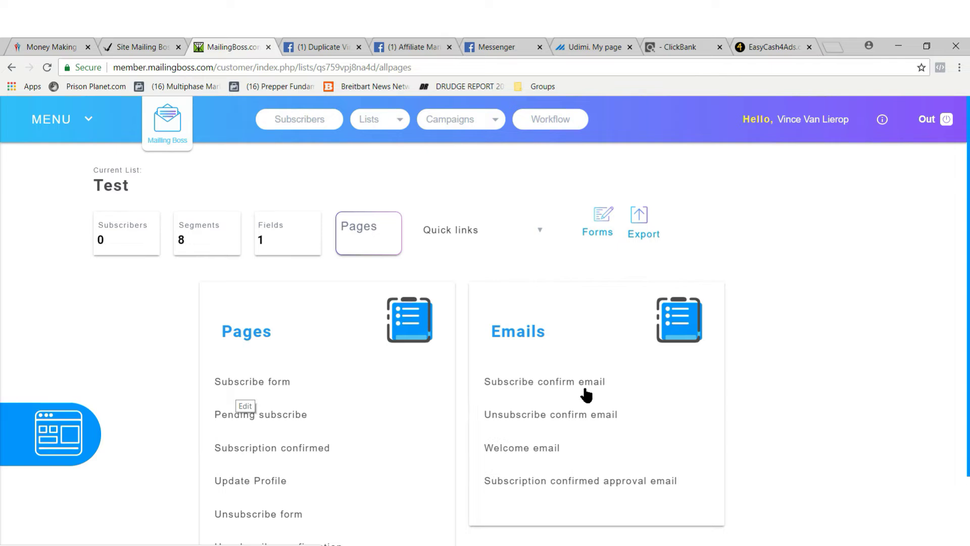
scroll(196, 438, "down", 3)
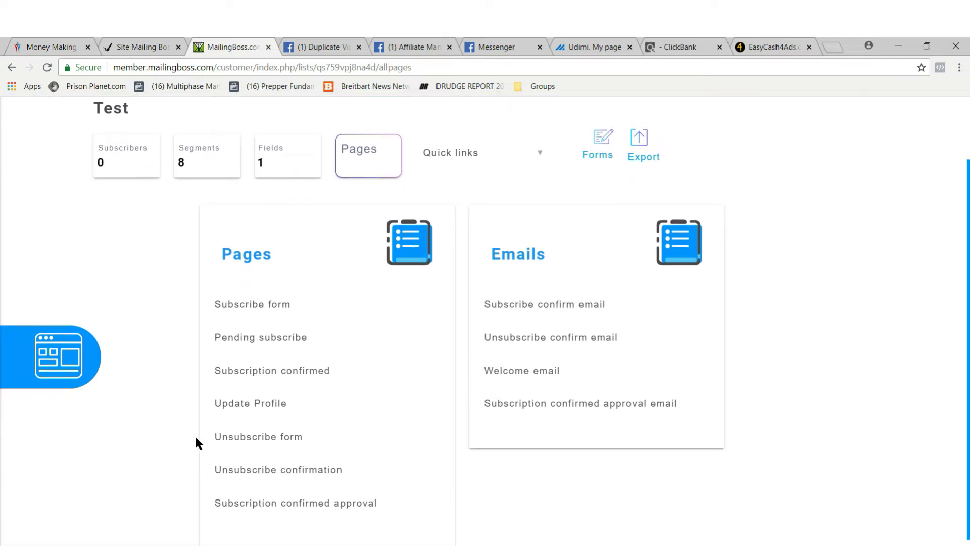
scroll(196, 438, "up", 3)
- Start a new campaign and name it EMAIL 1 - (SEND 0 MINS AFTER SUBSCRIBE)
left_click(439, 123)
left_click(443, 131)
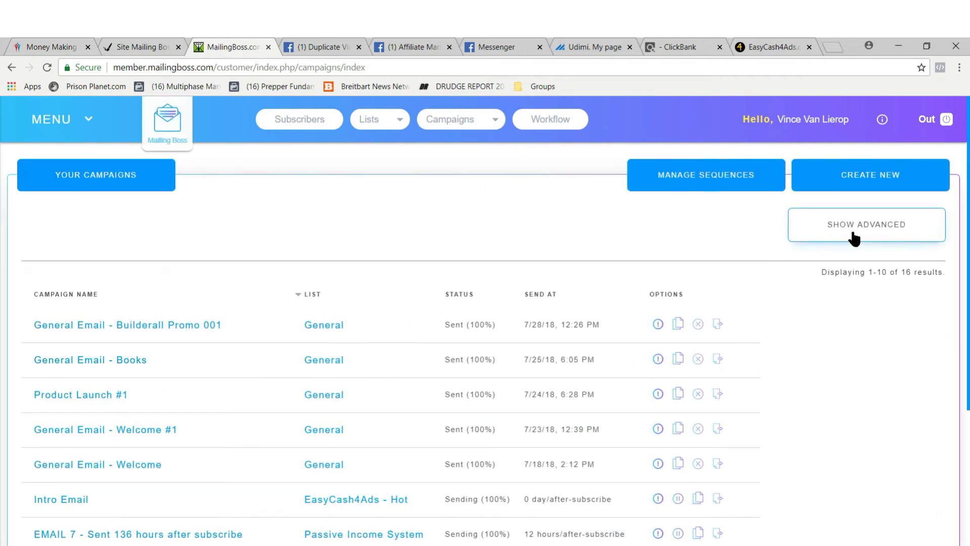
left_click(815, 189)
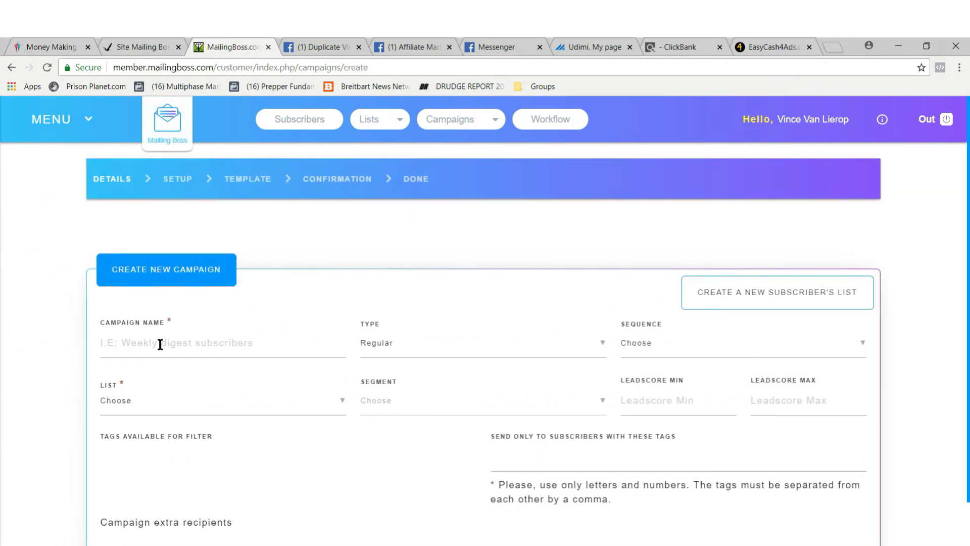
left_click(160, 344)
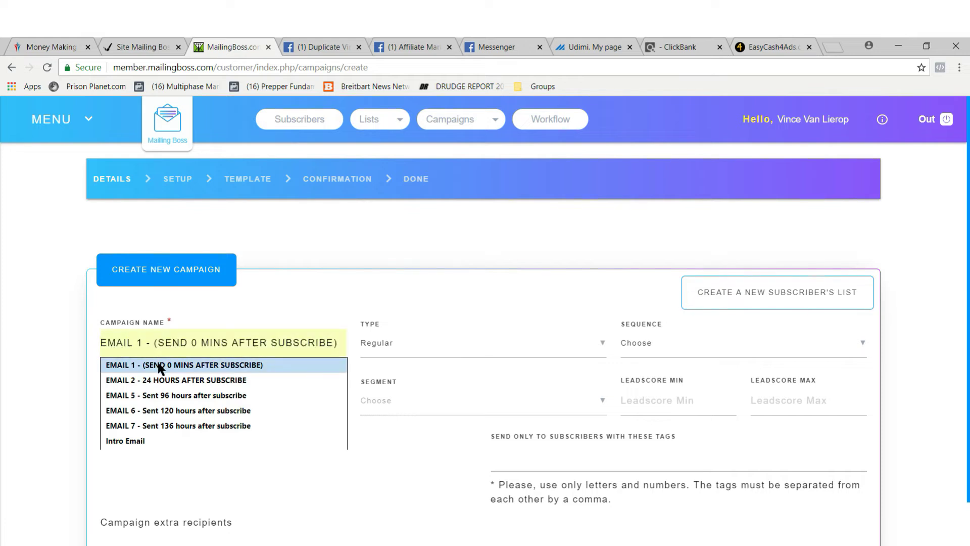
left_click(160, 365)
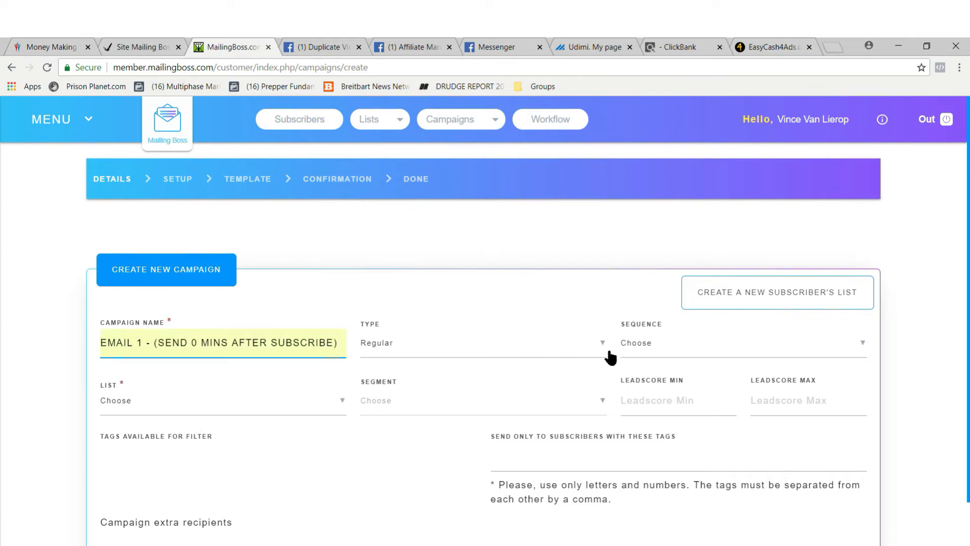
- Choose General as the campaign's subscriber list and save the campaign details
left_click(321, 400)
left_click(141, 399)
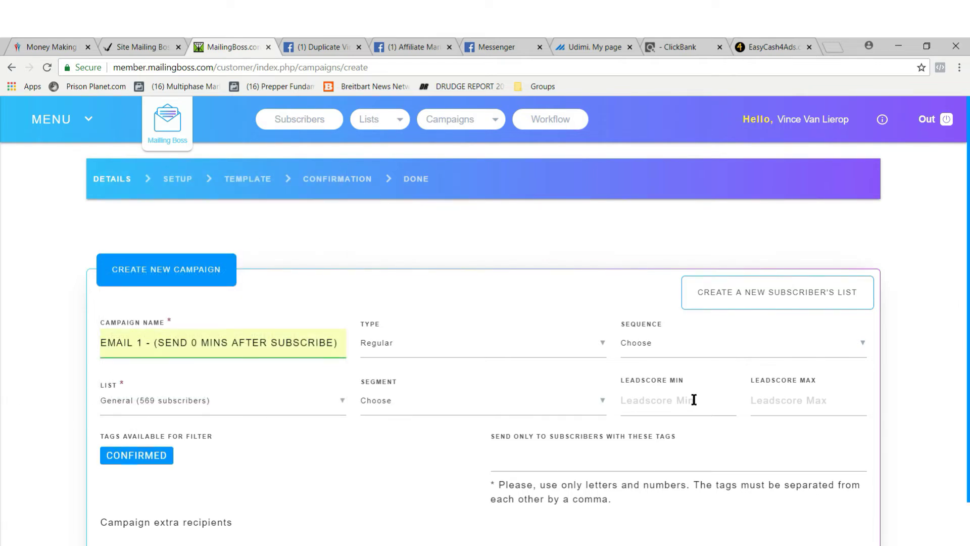
scroll(588, 443, "down", 2)
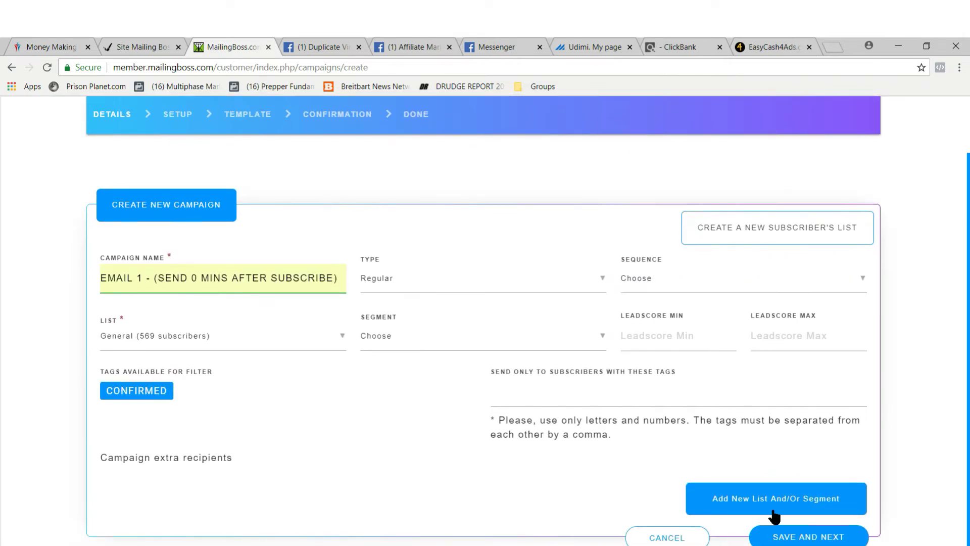
left_click(811, 536)
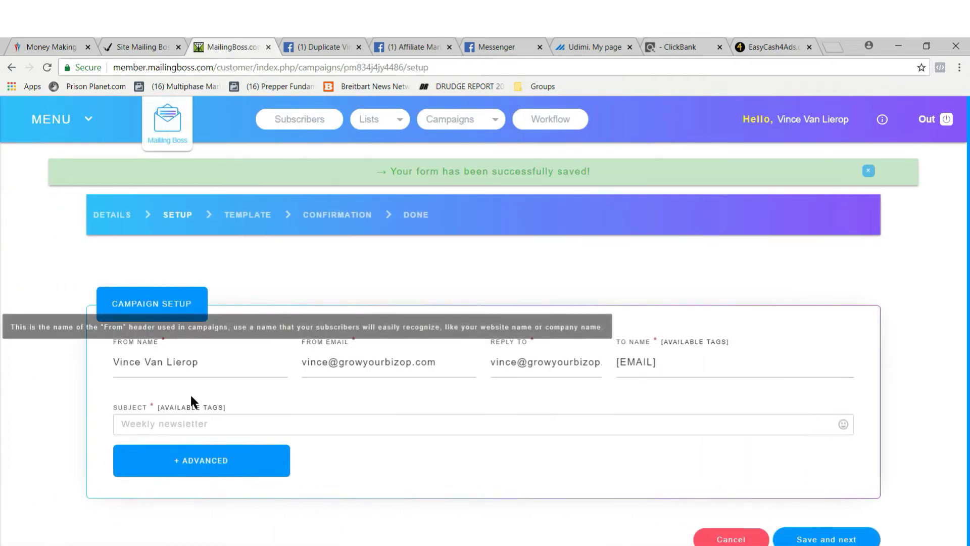
- Enter Weekly Newsletter as the campaign subject and save the setup, keeping the default campaign options
left_click(197, 425)
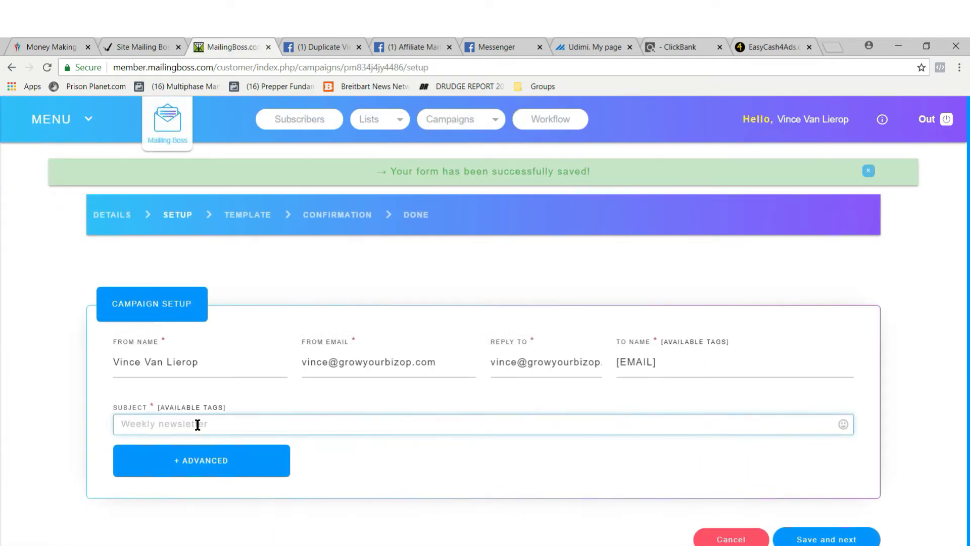
type("Weekly Newsletter")
left_click(39, 372)
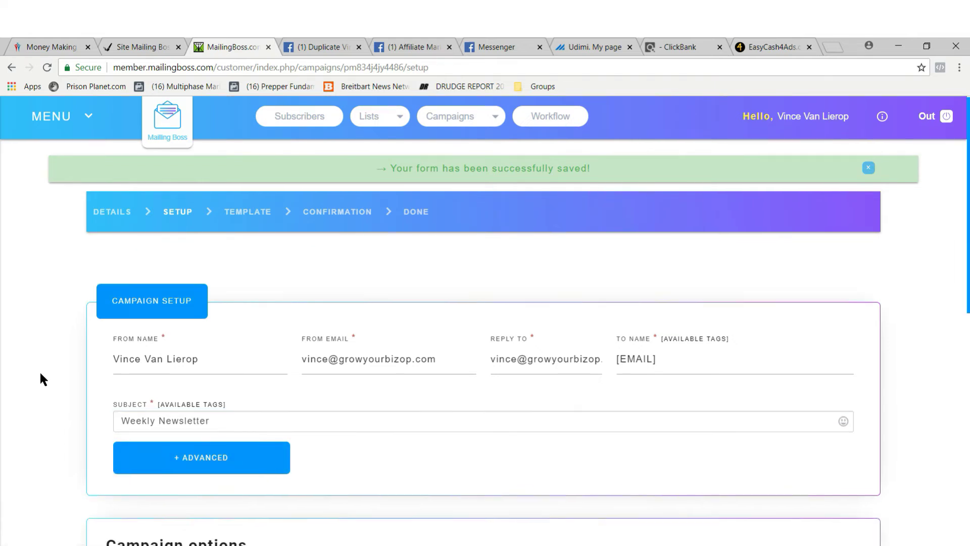
scroll(41, 376, "down", 5)
scroll(41, 374, "down", 2)
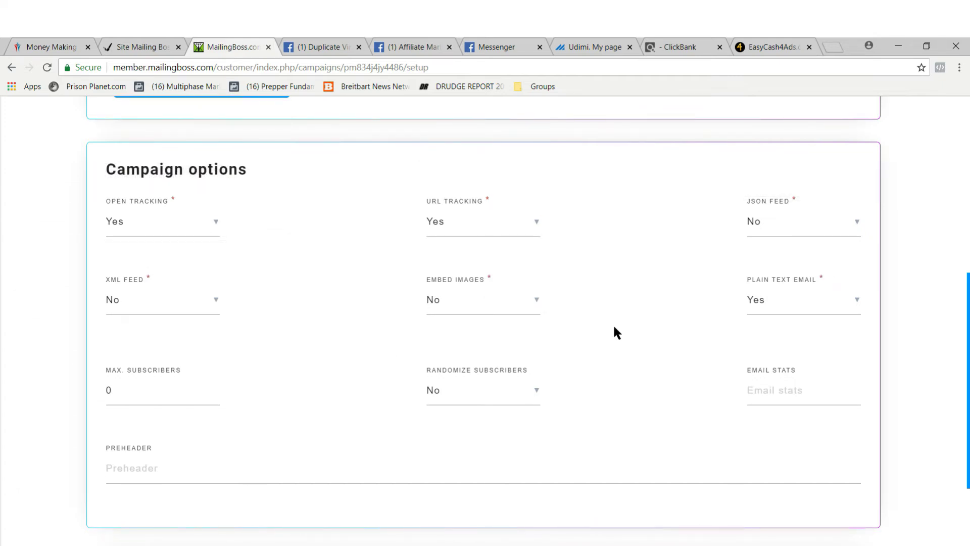
scroll(616, 332, "down", 3)
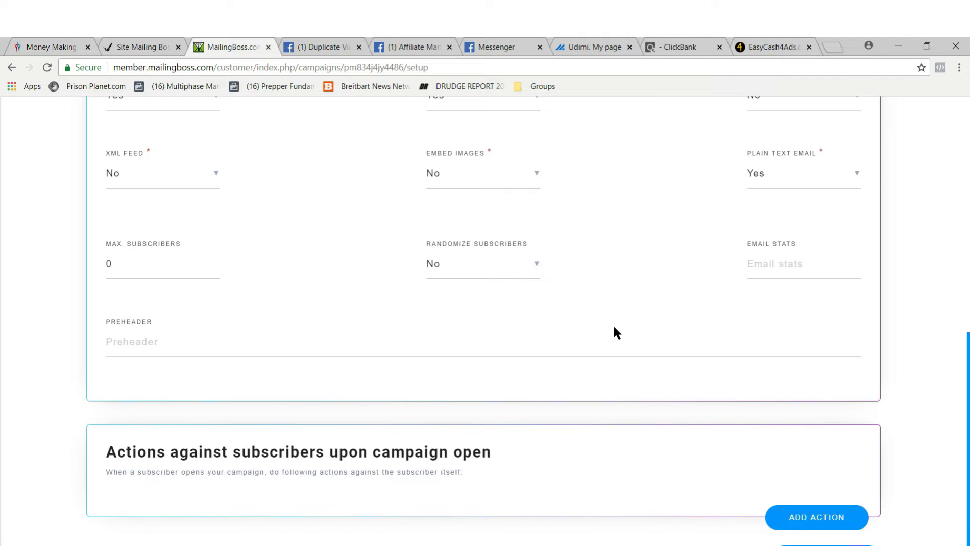
scroll(614, 326, "down", 1)
left_click(829, 536)
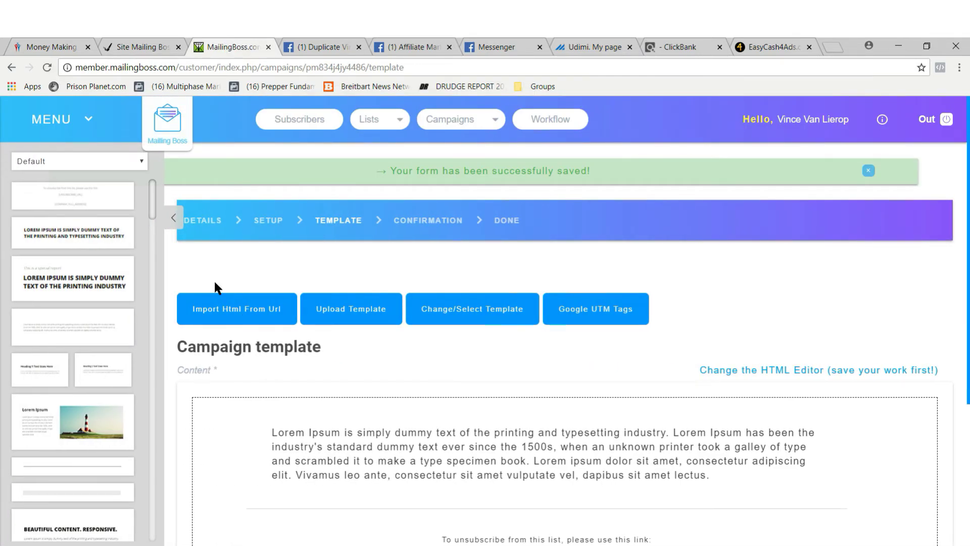
- Collapse the content block library and insert three blank lines above the Lorem Ipsum paragraph in the campaign template
left_click(174, 222)
scroll(330, 408, "down", 4)
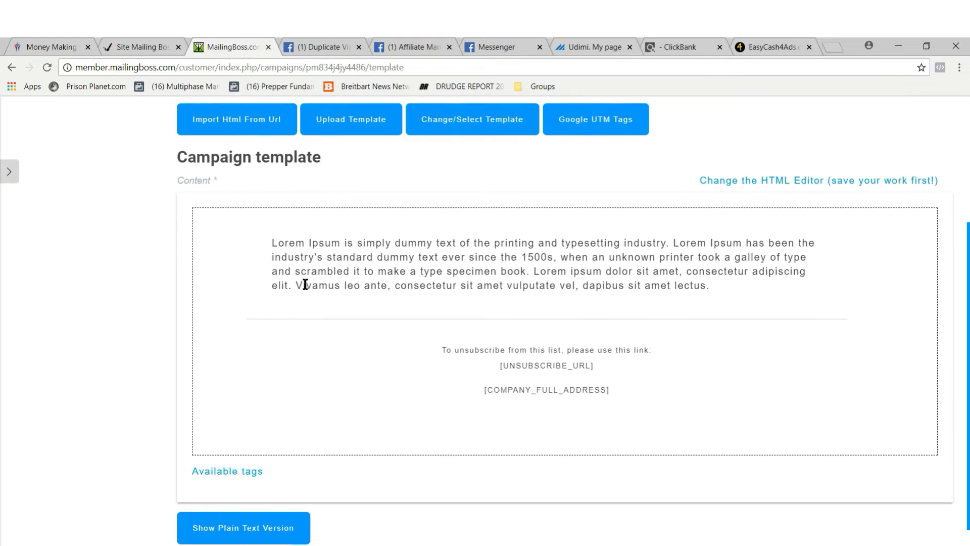
left_click(265, 243)
key("Return")
key("Return")
key("Return")
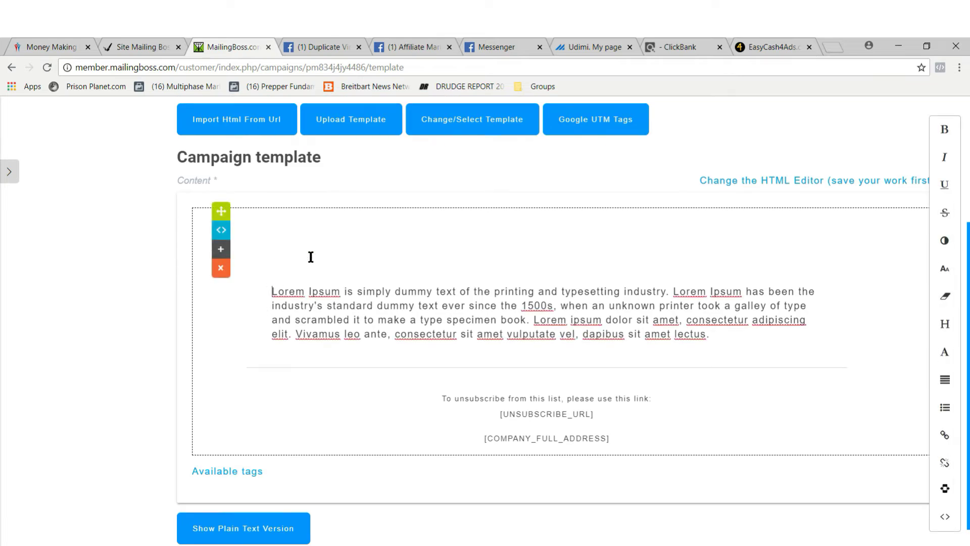
- Add the text block with the lighthouse image at the top of the email and view its image settings without changing them
left_click(10, 175)
left_click_drag(76, 377, 476, 280)
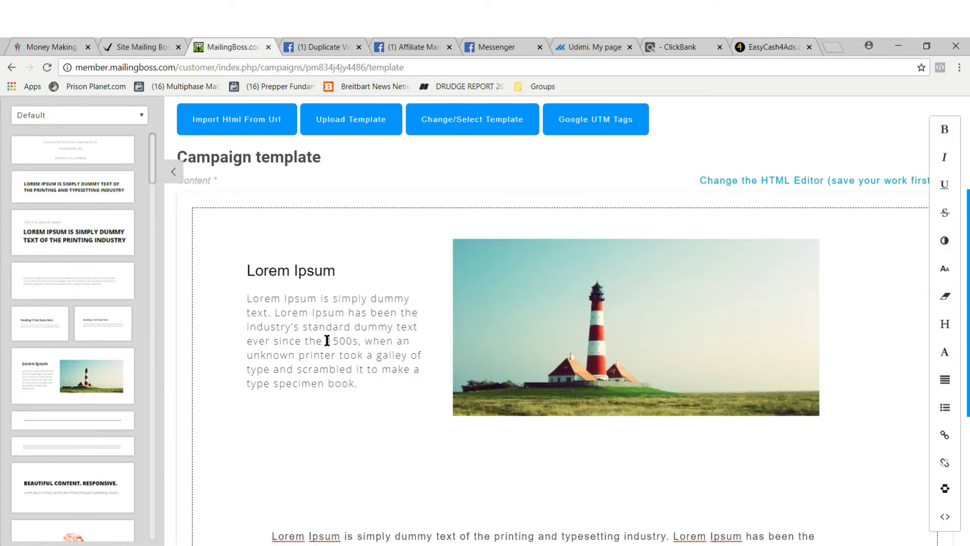
left_click_drag(251, 299, 341, 384)
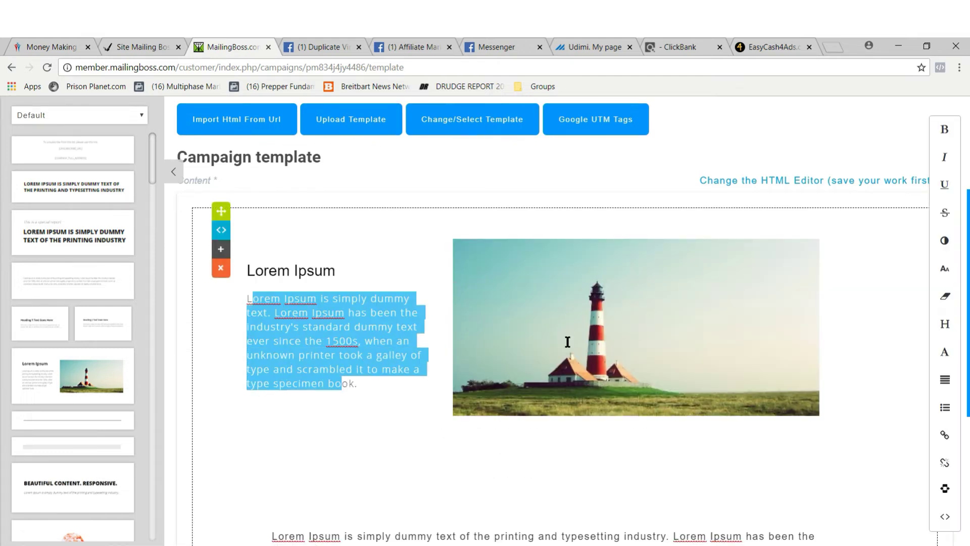
left_click(636, 328)
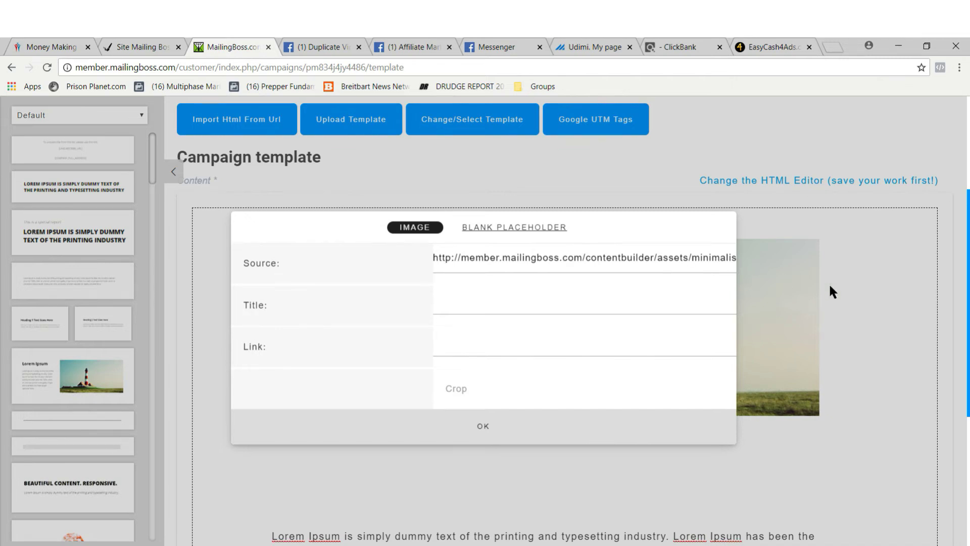
left_click(896, 293)
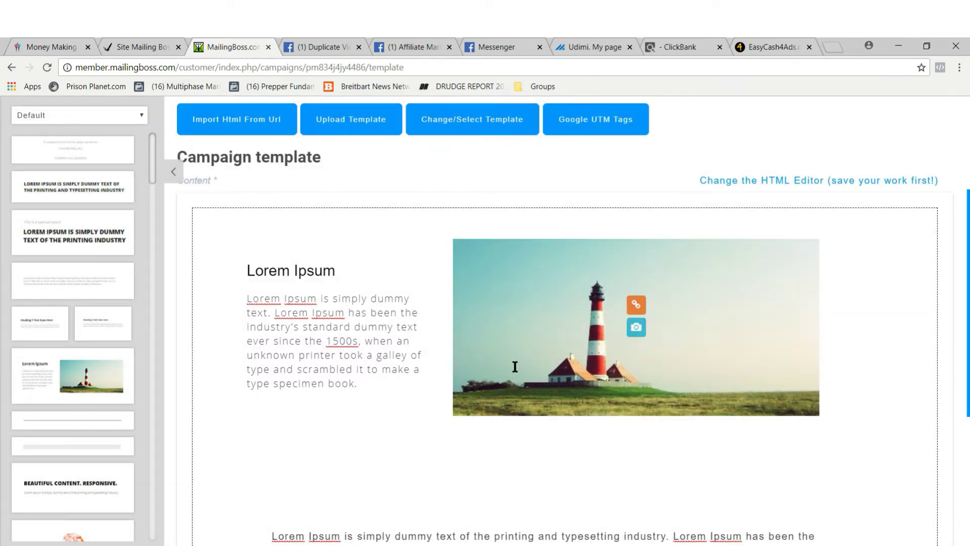
scroll(515, 367, "down", 4)
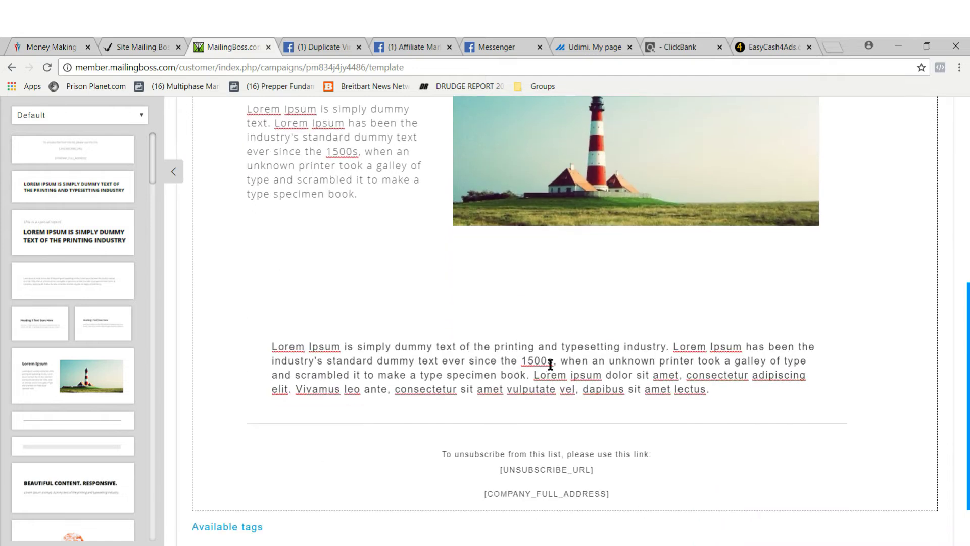
left_click_drag(272, 349, 761, 390)
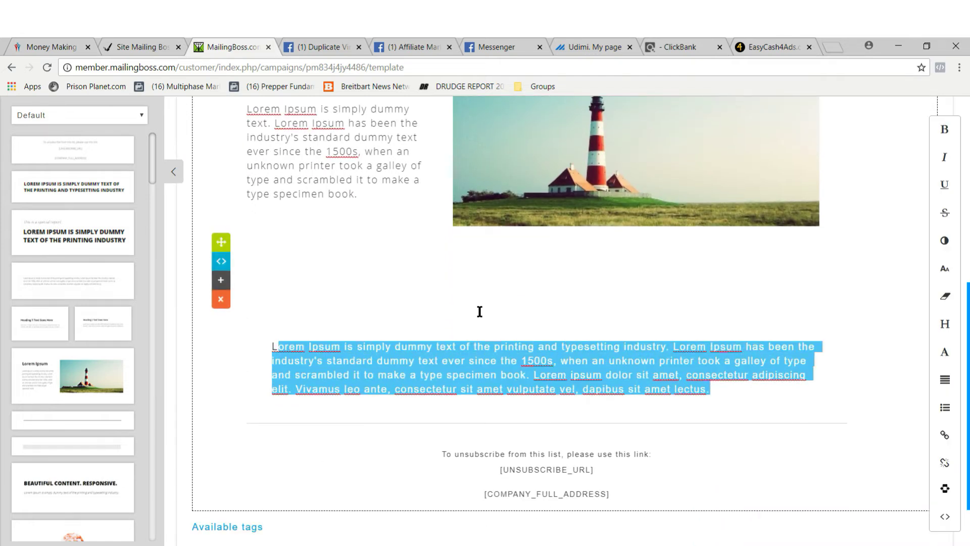
left_click(479, 311)
left_click_drag(396, 351, 571, 348)
left_click(945, 435)
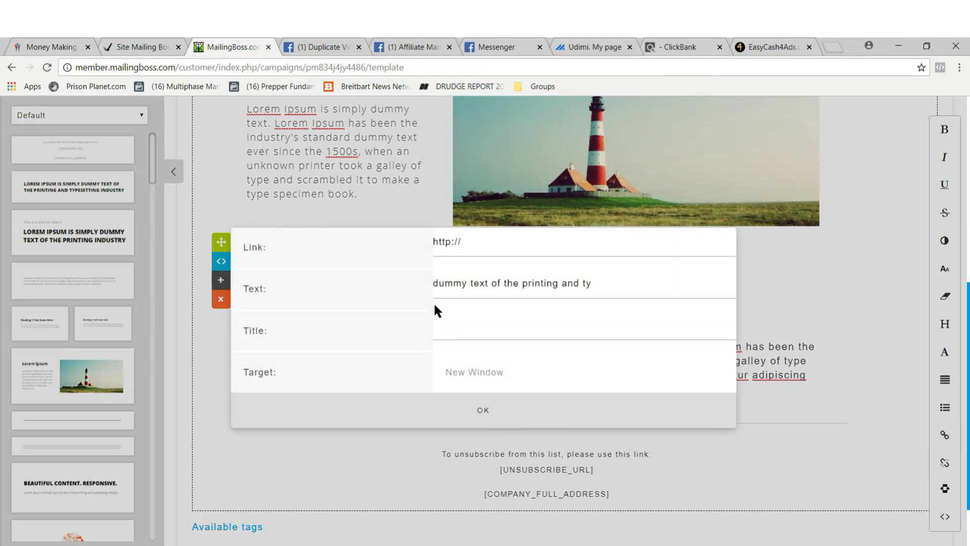
left_click(484, 410)
left_click(733, 346)
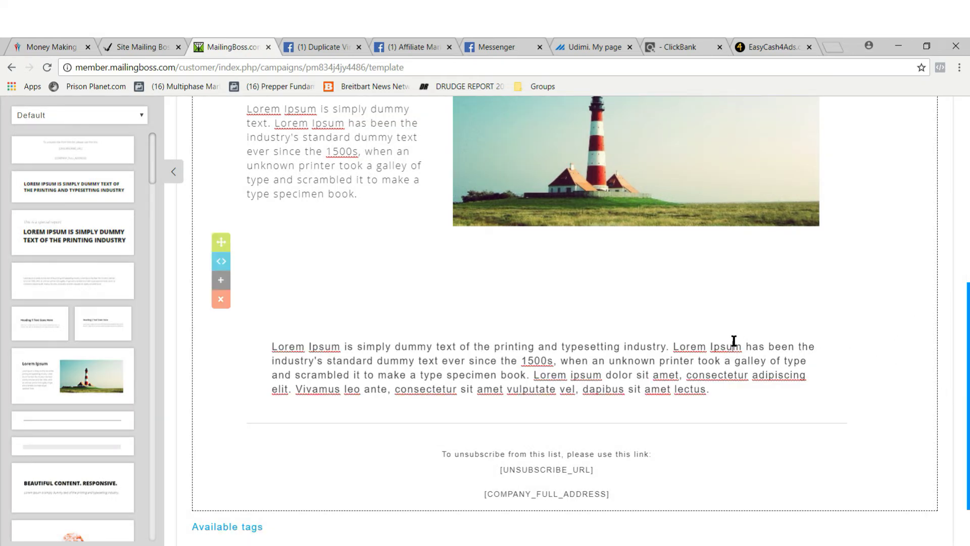
- Enlarge the text of the whole Lorem Ipsum body paragraph and change its font to Times New Roman
left_click_drag(271, 349, 718, 390)
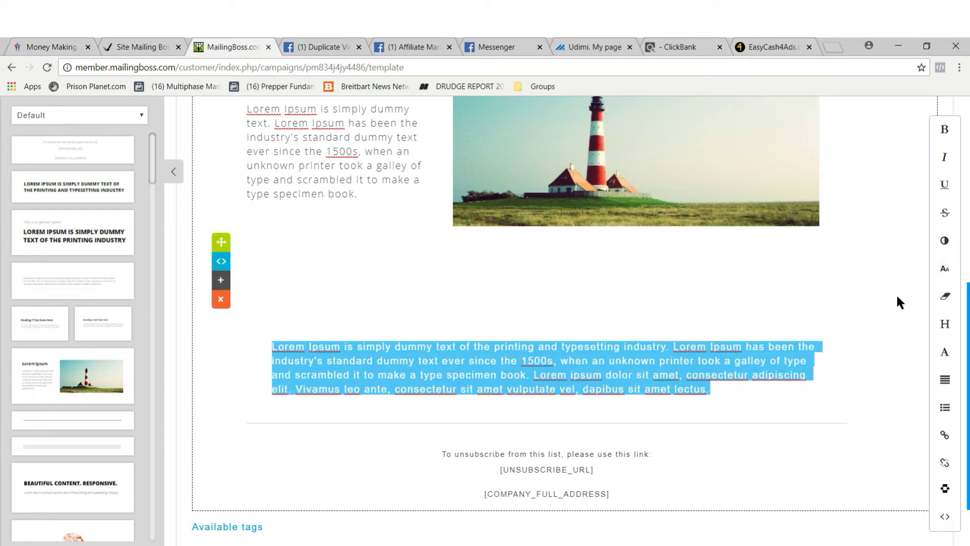
left_click(944, 269)
left_click(483, 399)
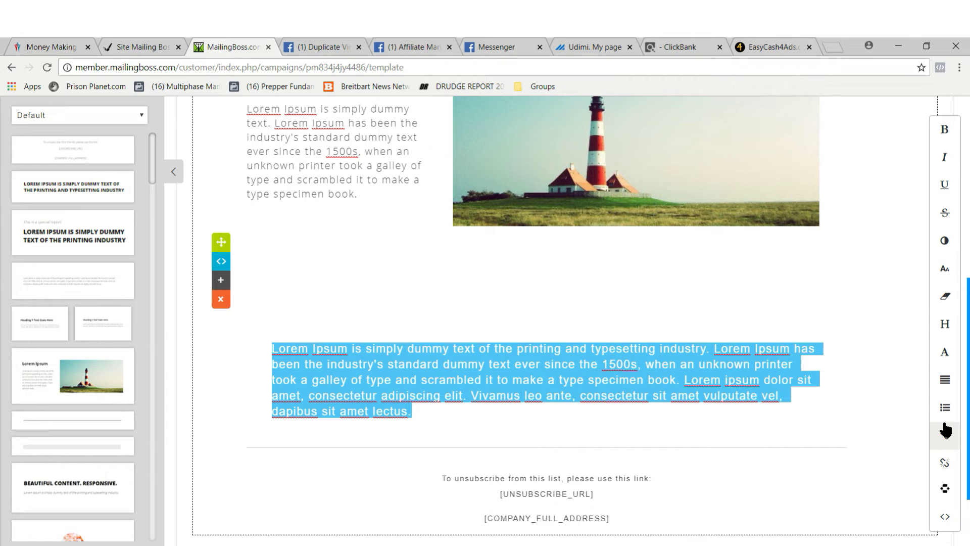
left_click(936, 354)
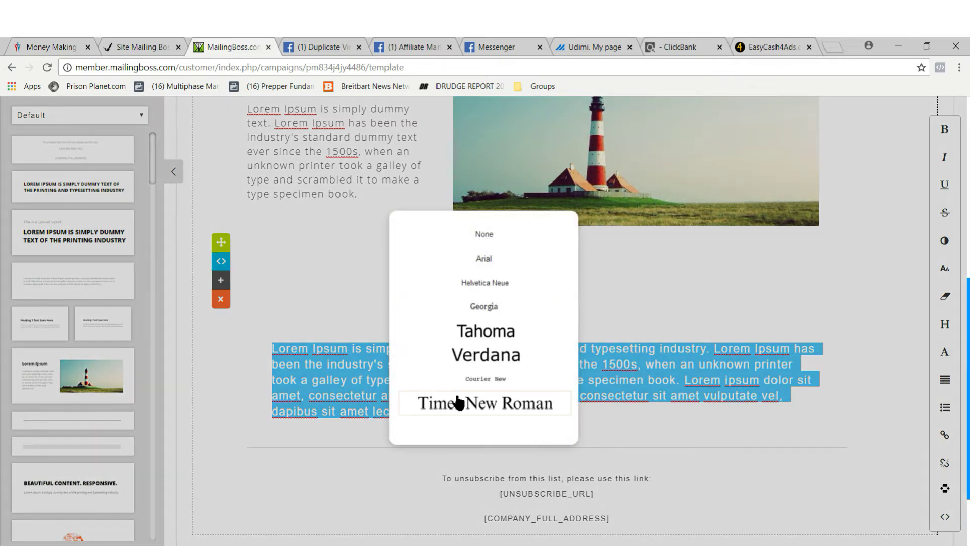
left_click(456, 403)
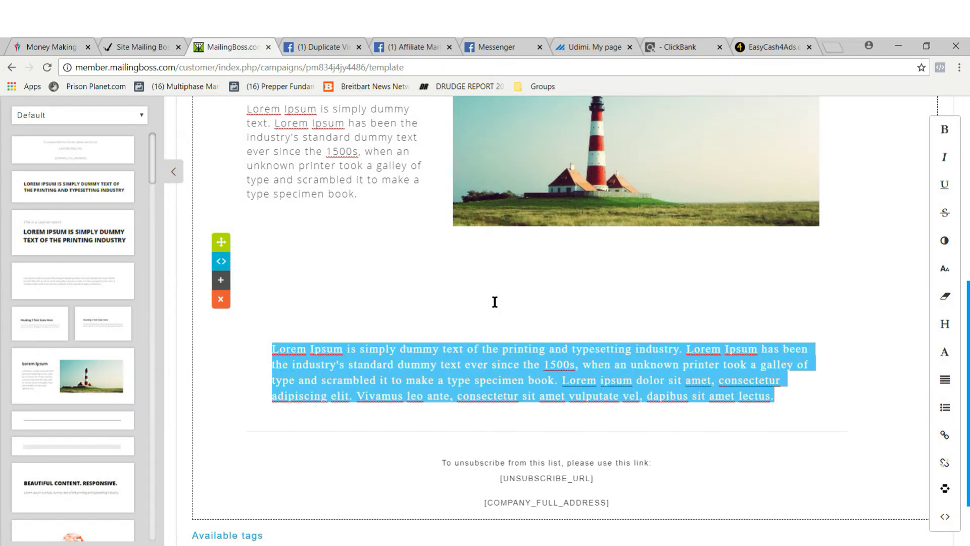
scroll(495, 302, "down", 2)
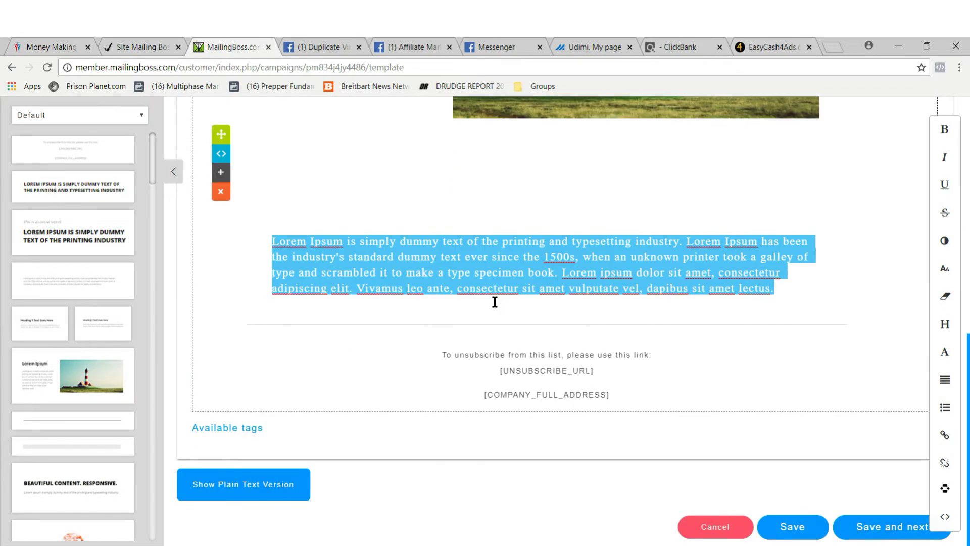
scroll(495, 301, "up", 5)
scroll(495, 301, "down", 4)
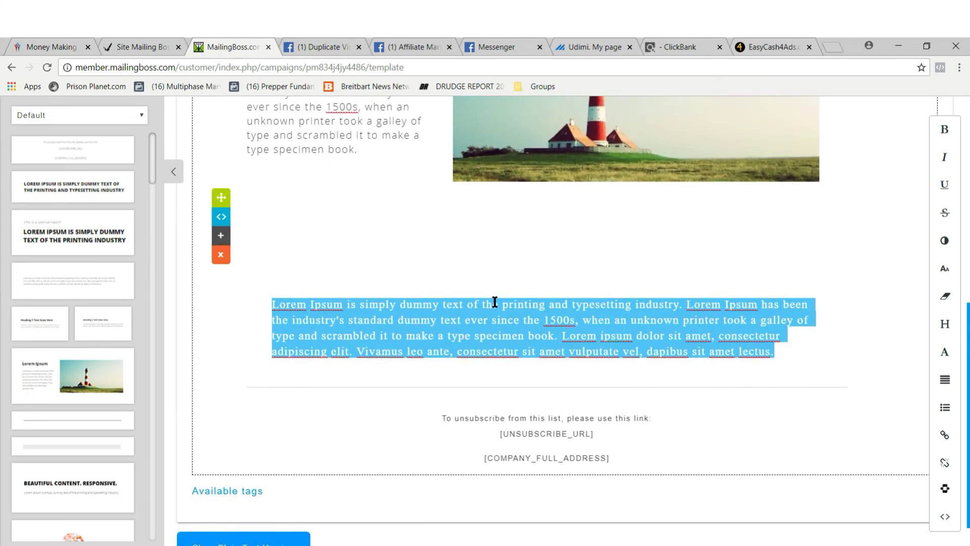
- Save the campaign's email template, check the spam score on the confirmation page and exit without activating the campaign
scroll(495, 301, "down", 2)
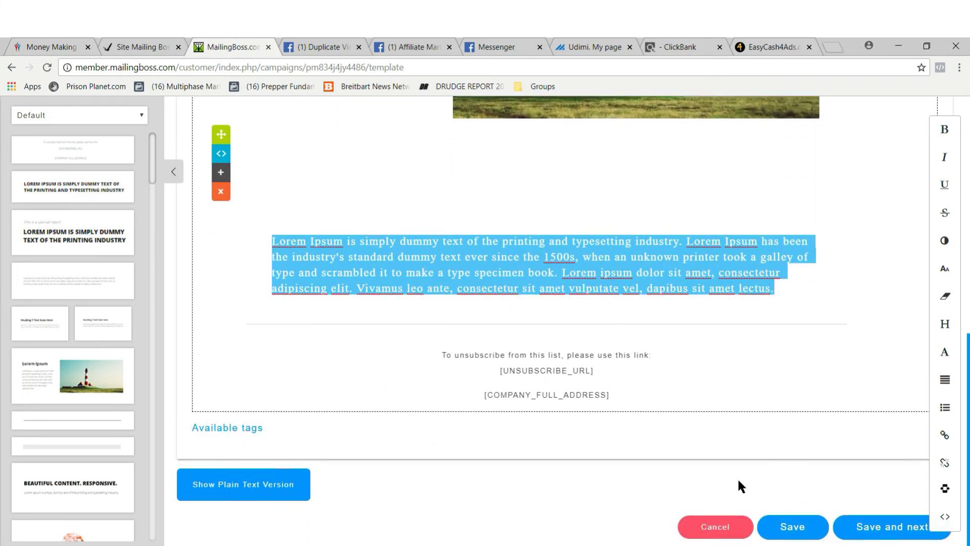
left_click(889, 534)
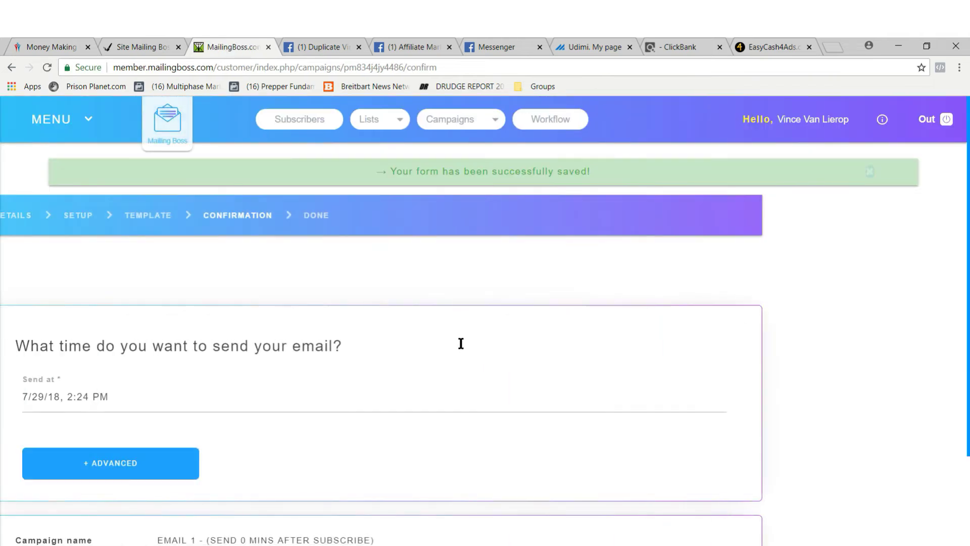
scroll(38, 359, "down", 3)
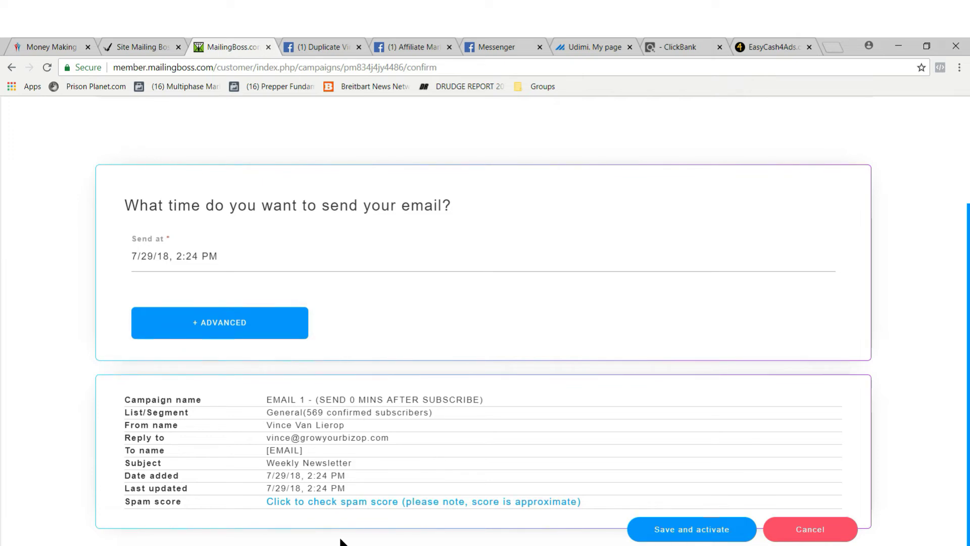
left_click(345, 503)
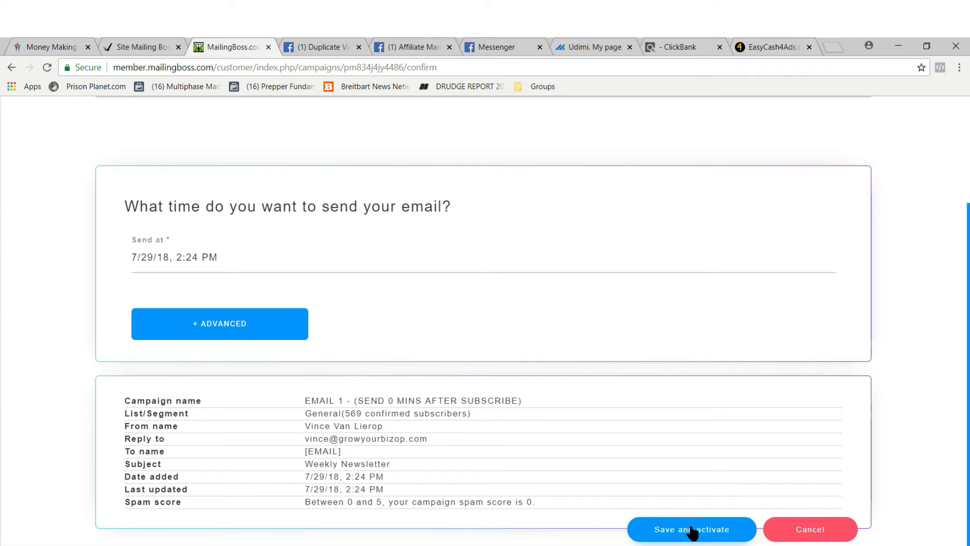
left_click(807, 536)
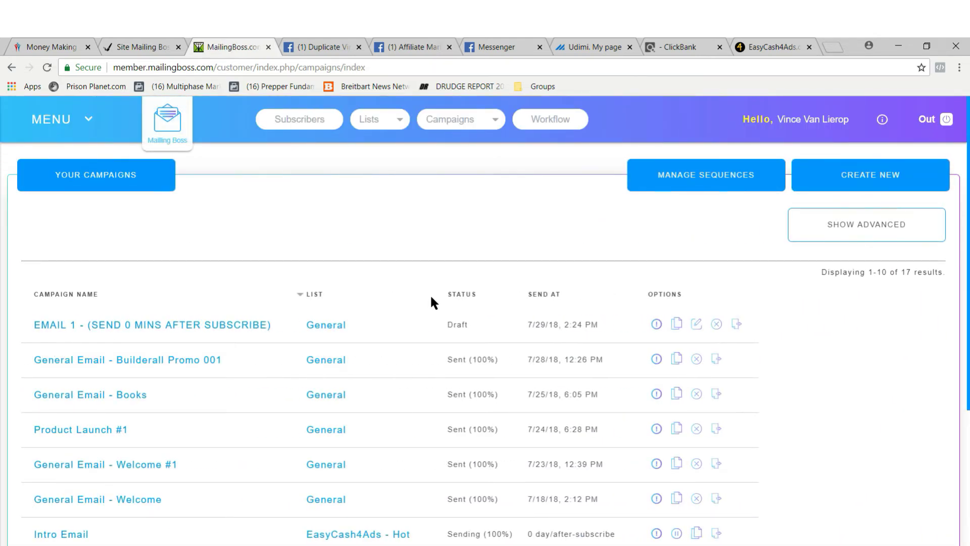
- Open the saved email templates page, start a blank new template and collapse its content block library
left_click(44, 130)
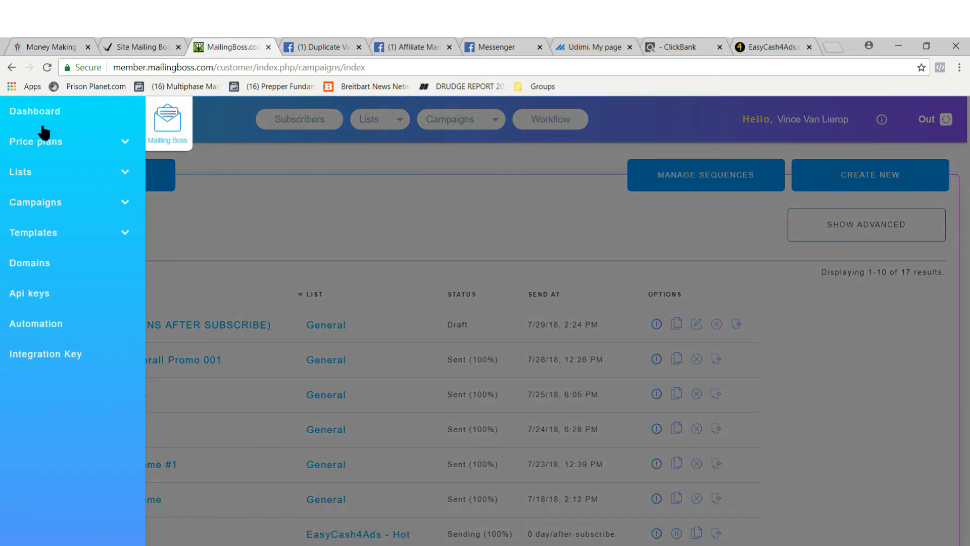
left_click(41, 243)
left_click(39, 270)
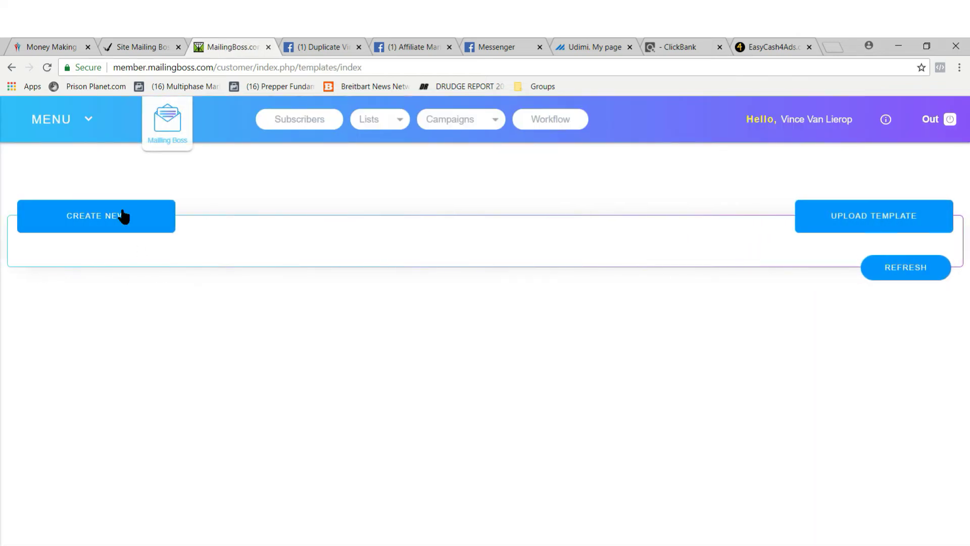
left_click(91, 220)
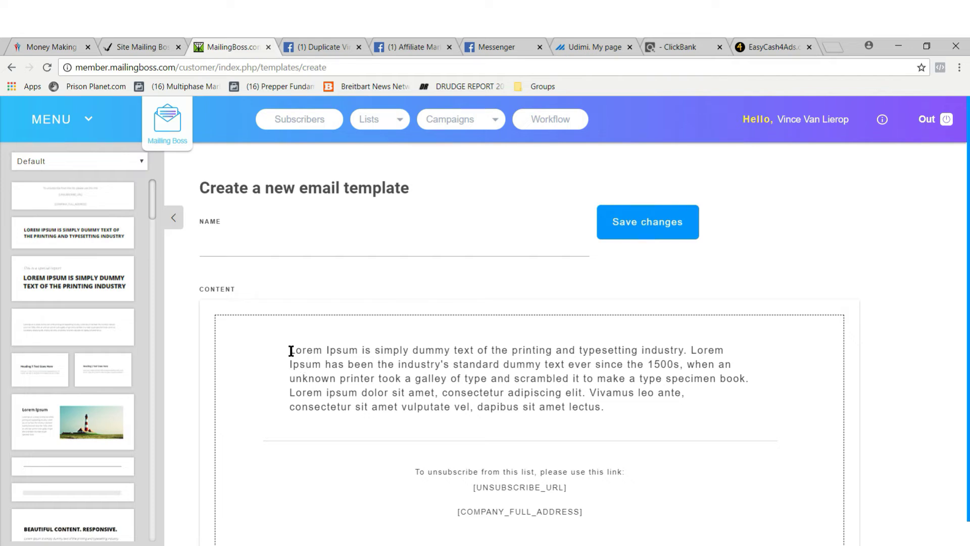
left_click(175, 221)
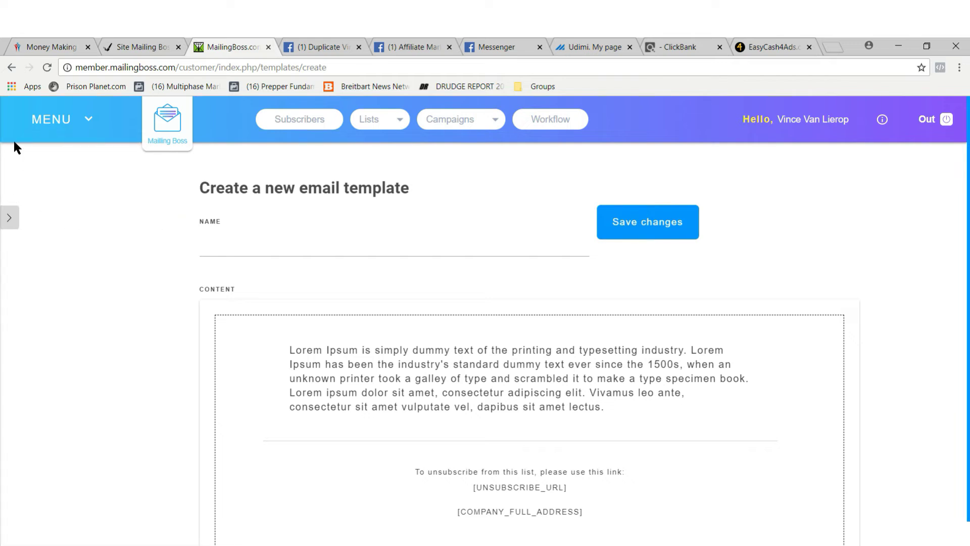
- Open the email templates gallery and browse the ready-made templates available for import
left_click(57, 126)
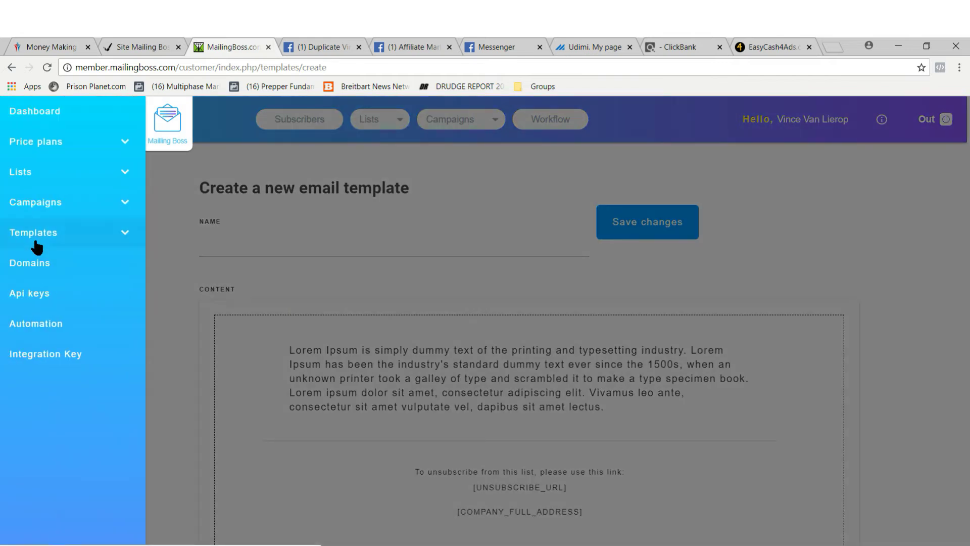
left_click(38, 242)
left_click(27, 294)
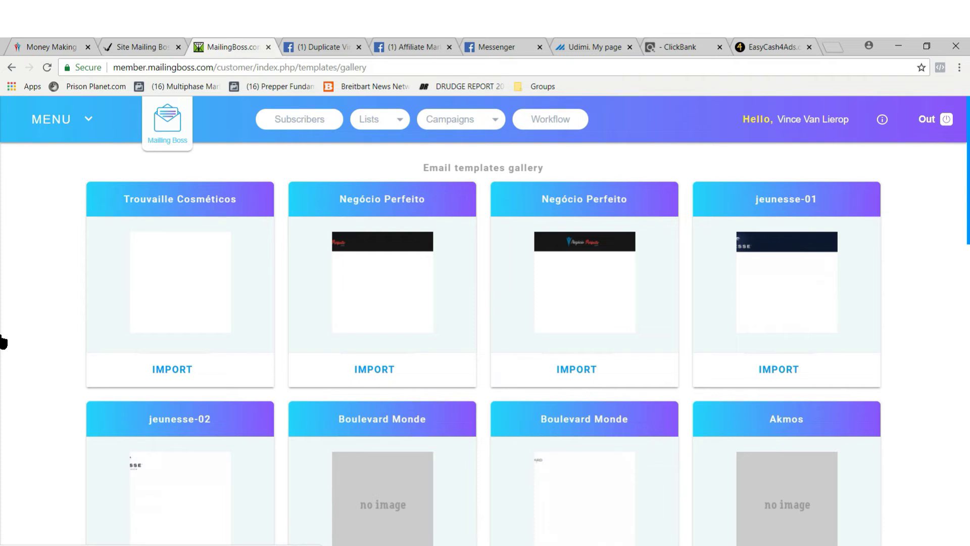
scroll(3, 342, "down", 5)
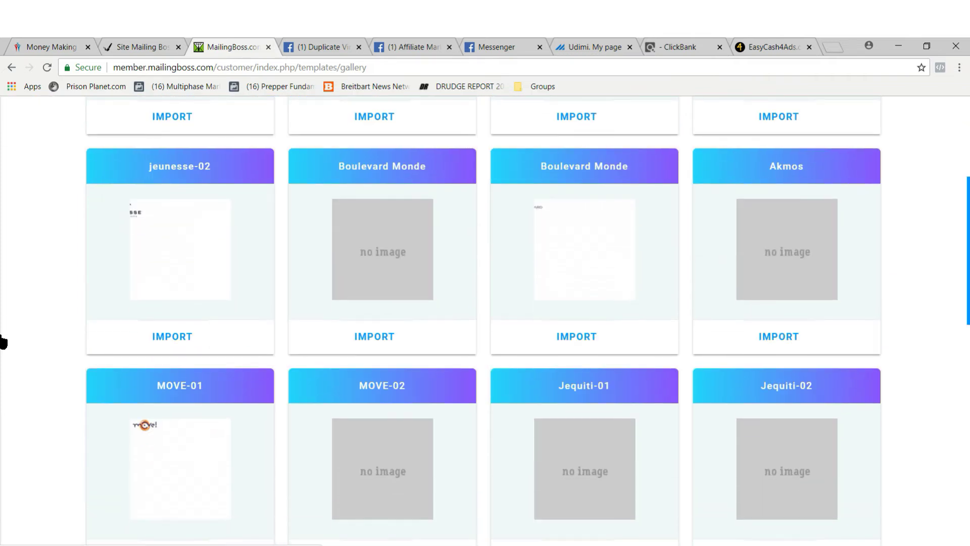
scroll(15, 318, "down", 3)
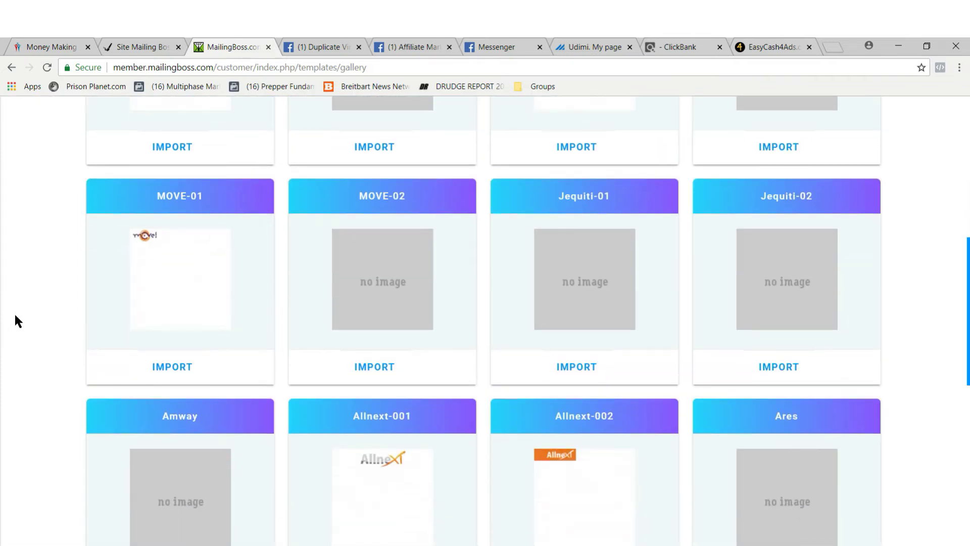
scroll(15, 316, "up", 8)
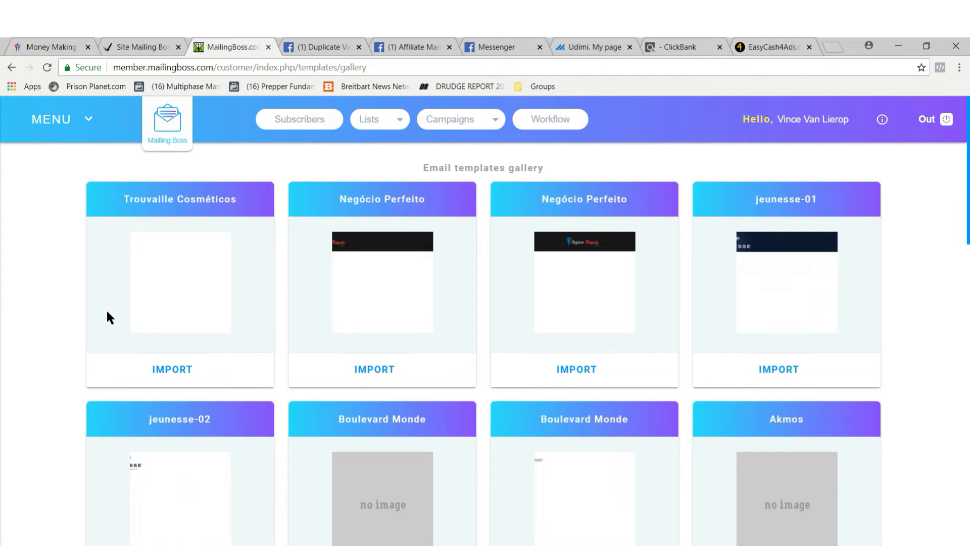
- View the automation rules page and open the Workflow (Beta) builder
left_click(37, 121)
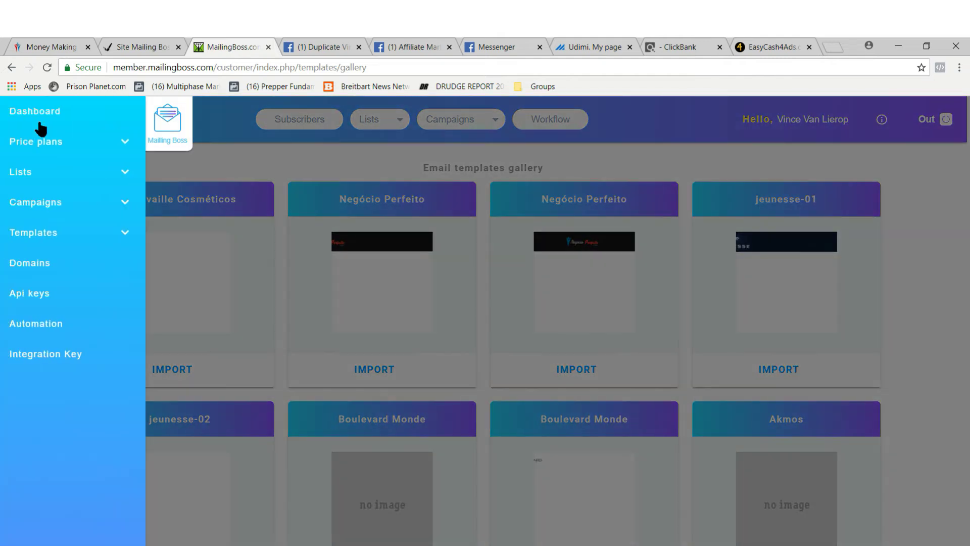
left_click(40, 328)
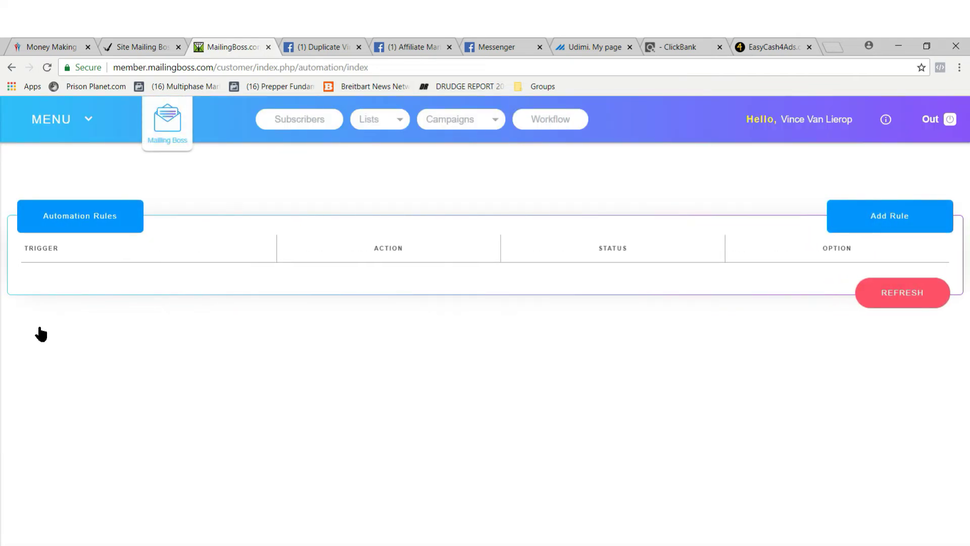
left_click(540, 124)
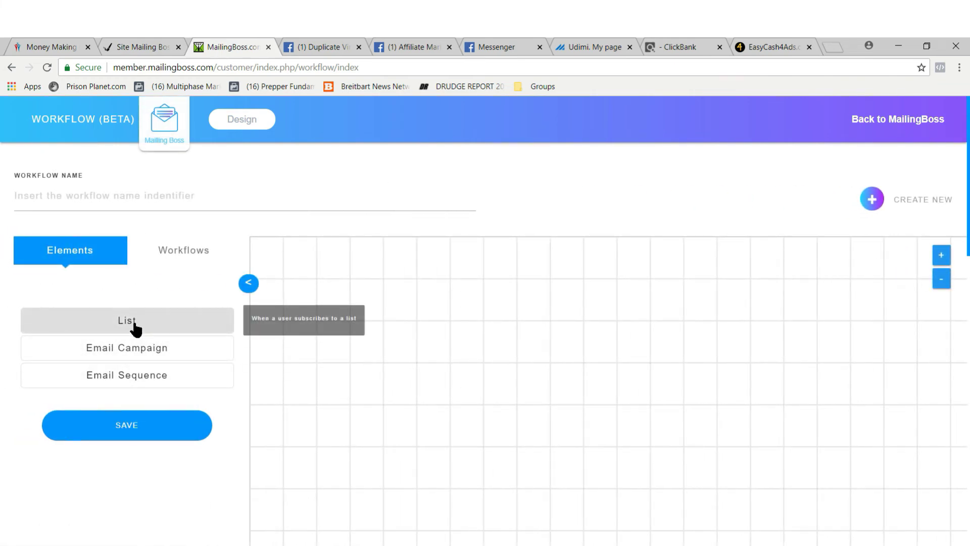
- Place a List element on the workflow canvas, connect an Email Campaign element without choosing a campaign, and position it up from the list
left_click_drag(135, 329, 405, 314)
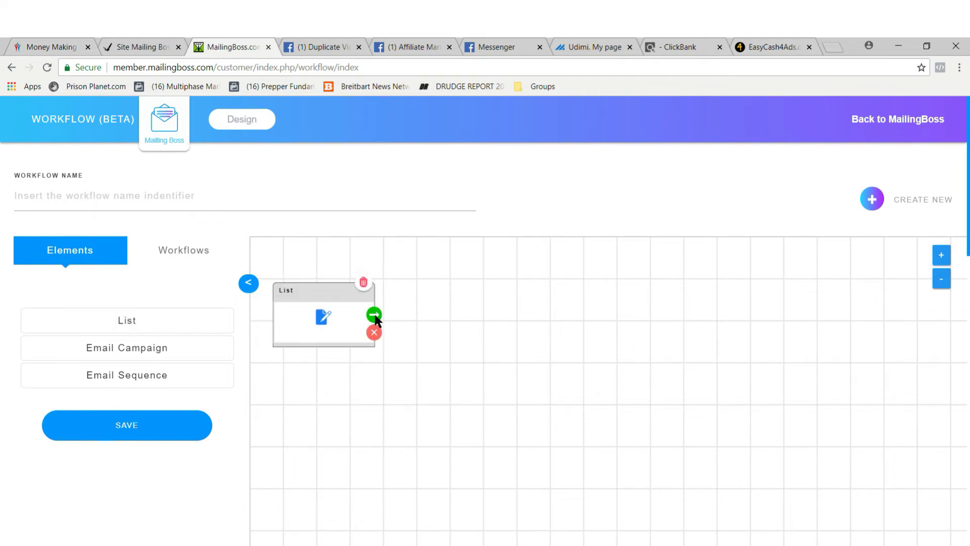
left_click(375, 316)
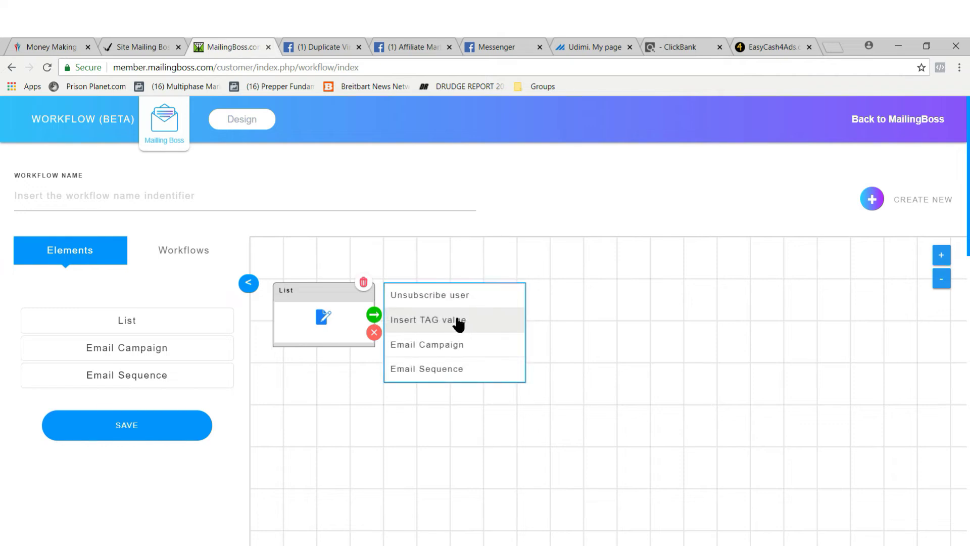
left_click(427, 345)
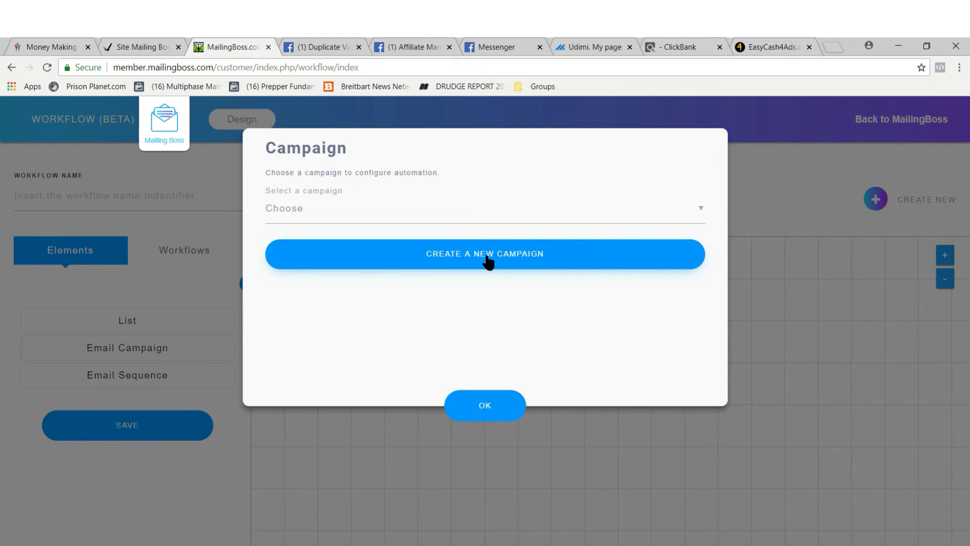
left_click(488, 408)
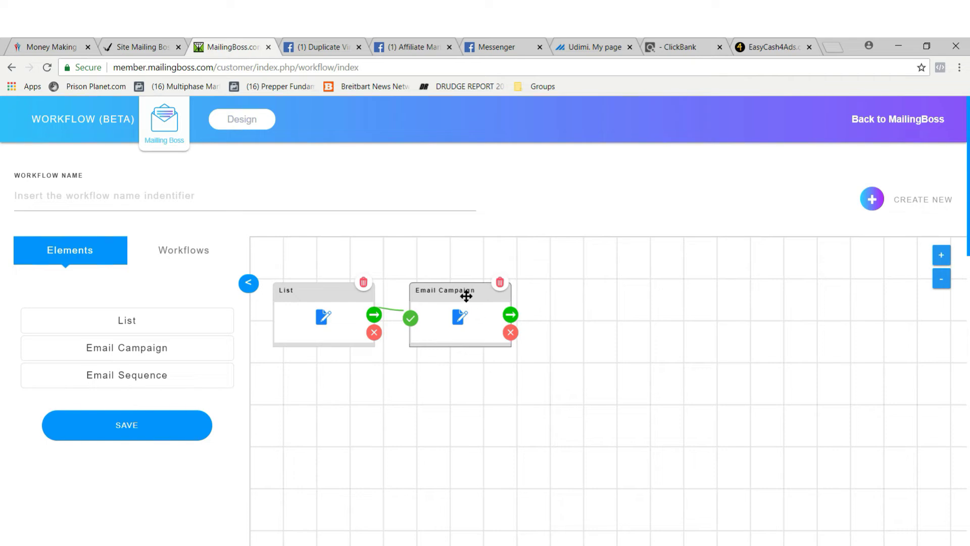
left_click_drag(478, 284, 512, 251)
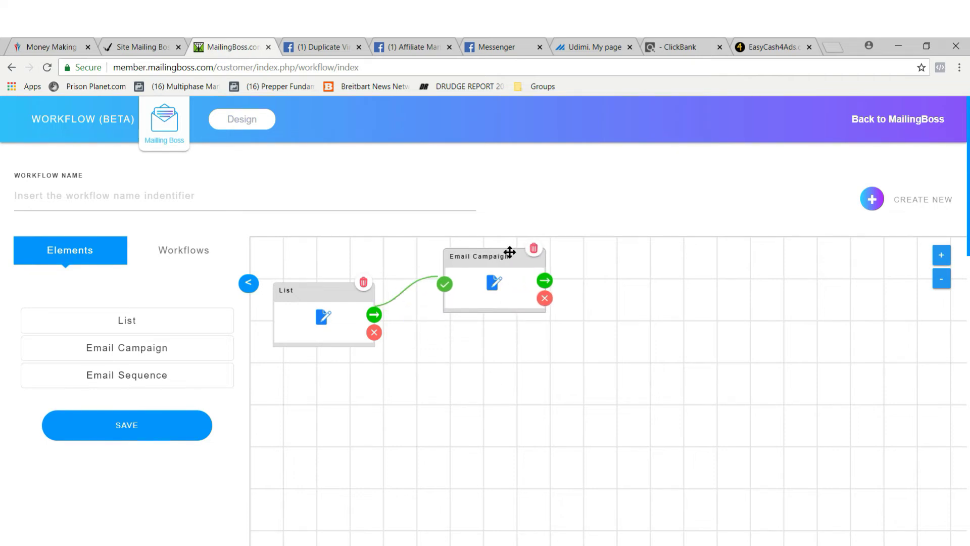
- Connect a Send a Email Campaign element to the Email Campaign element without choosing a campaign or delay
left_click(544, 298)
left_click(578, 360)
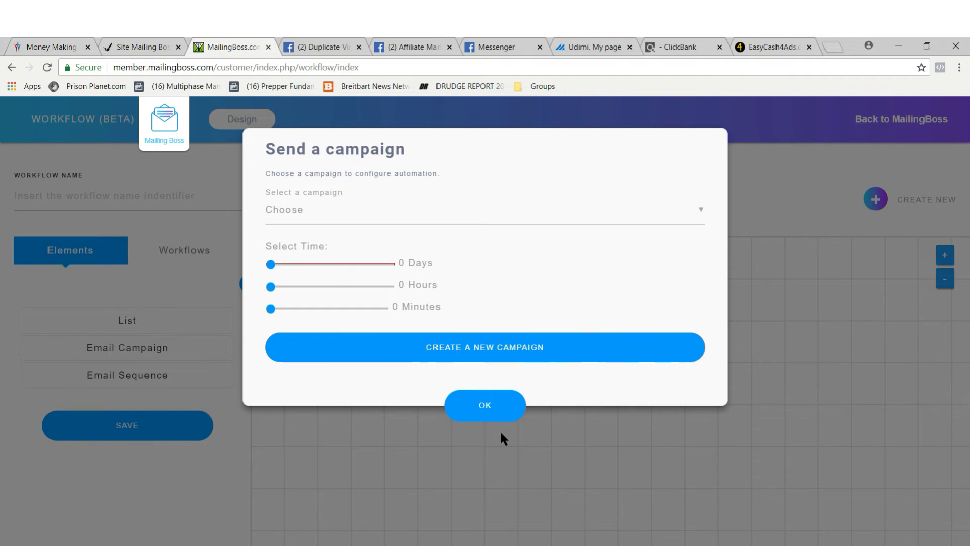
left_click(487, 407)
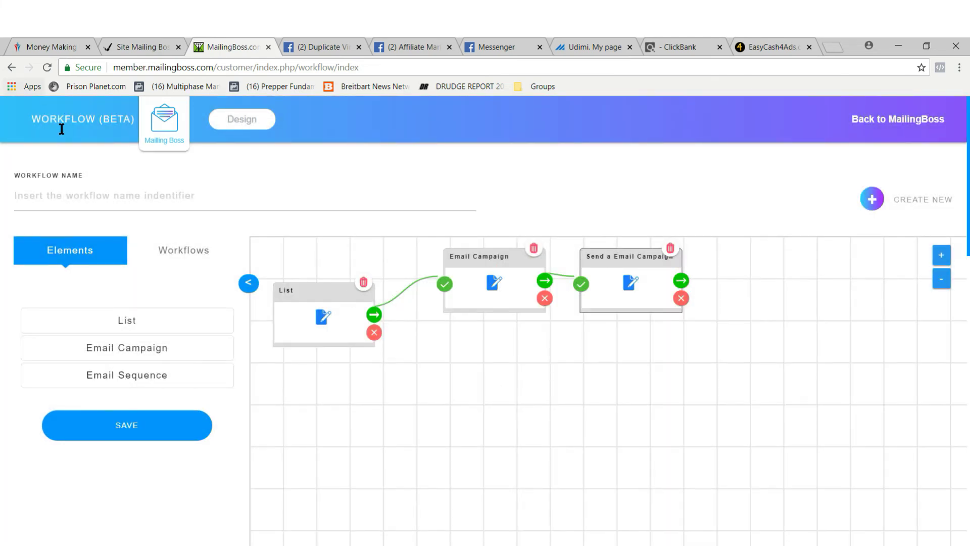
- Leave the workflow builder without saving and review the campaign statistics on the MailingBoss dashboard
left_click(883, 128)
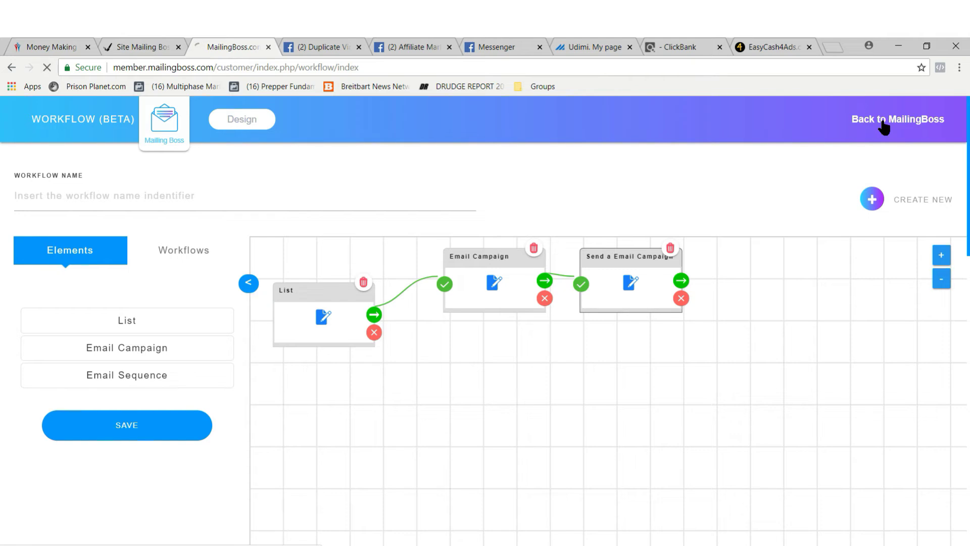
mouse_move(790, 150)
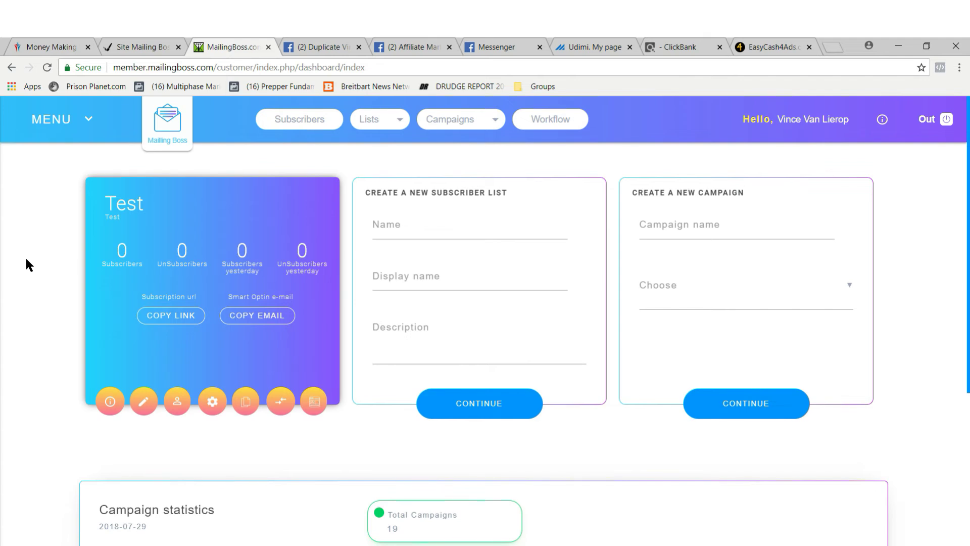
scroll(27, 259, "down", 5)
scroll(27, 259, "up", 1)
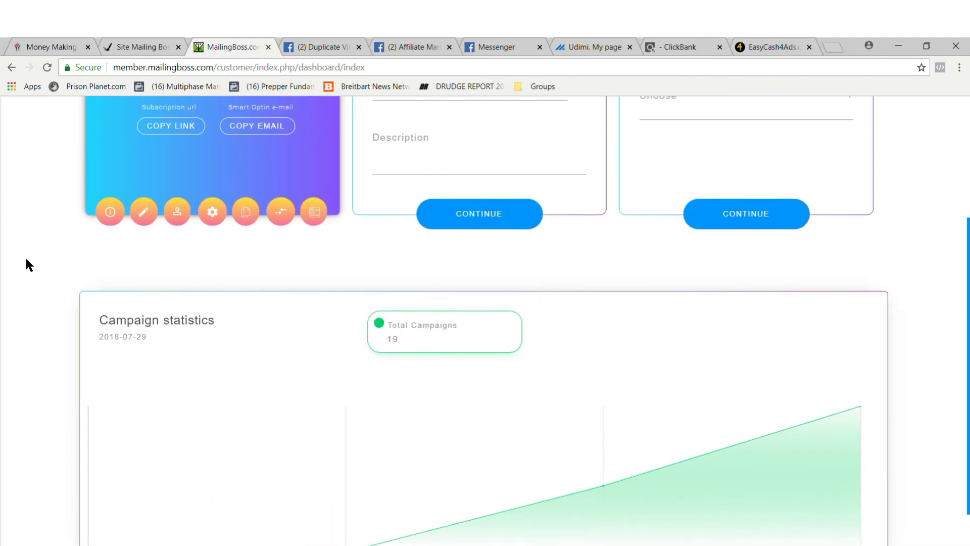
scroll(27, 260, "down", 1)
scroll(26, 259, "up", 5)
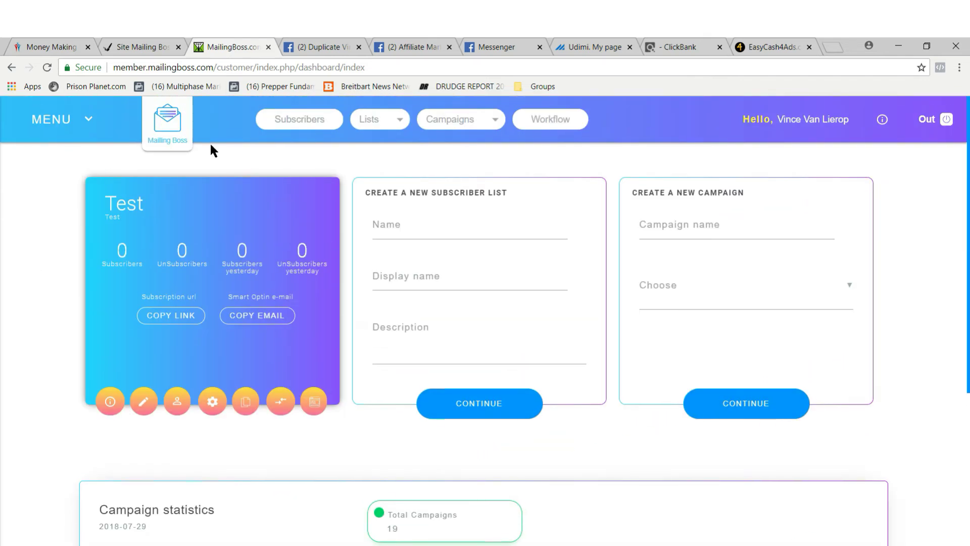
- Open the Product Launch #1 overview from the regular email campaigns and examine its sent, open, click, bounce and unsubscribe rates
left_click(476, 127)
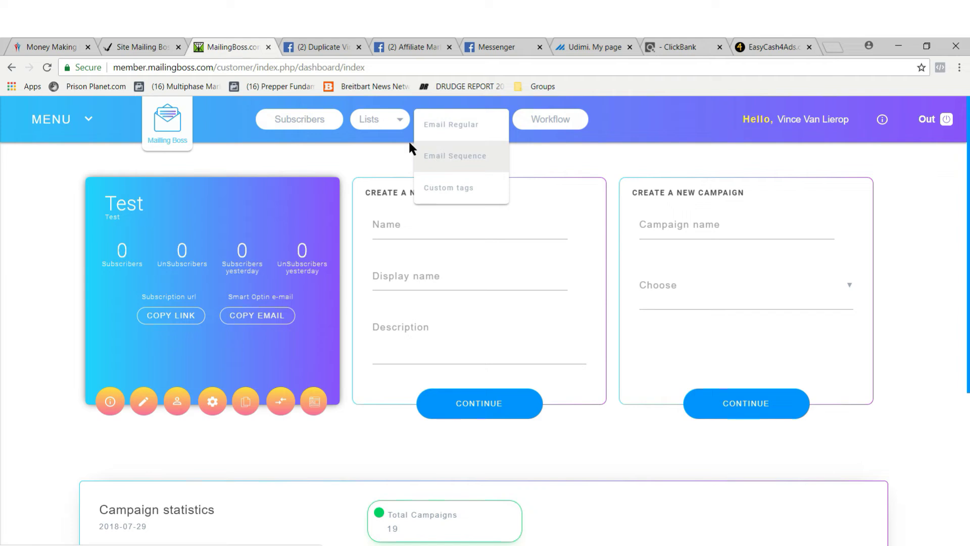
left_click(437, 127)
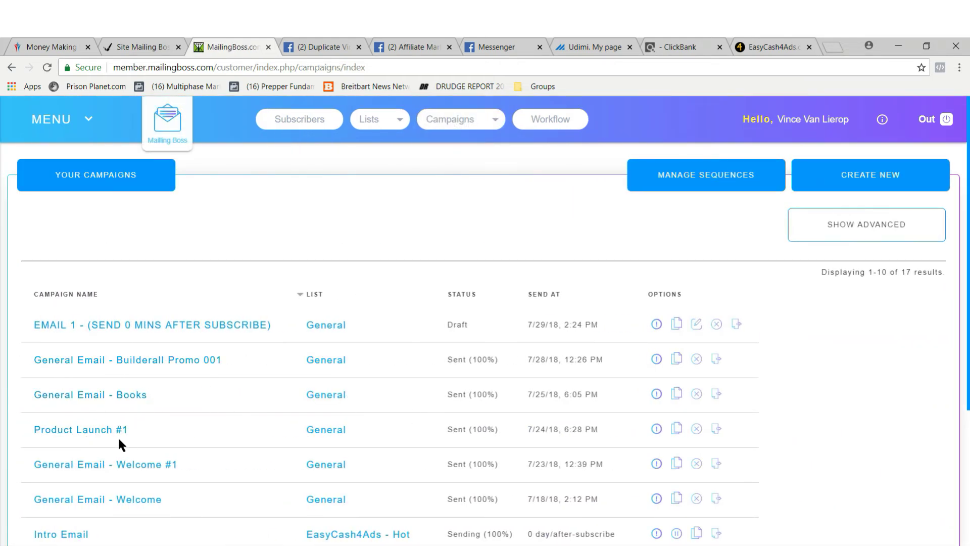
left_click(656, 431)
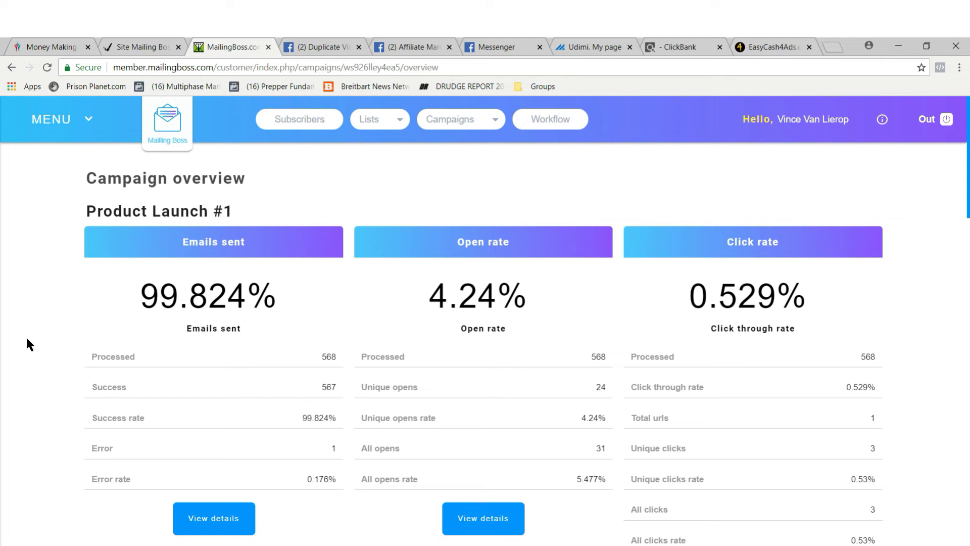
scroll(26, 335, "down", 1)
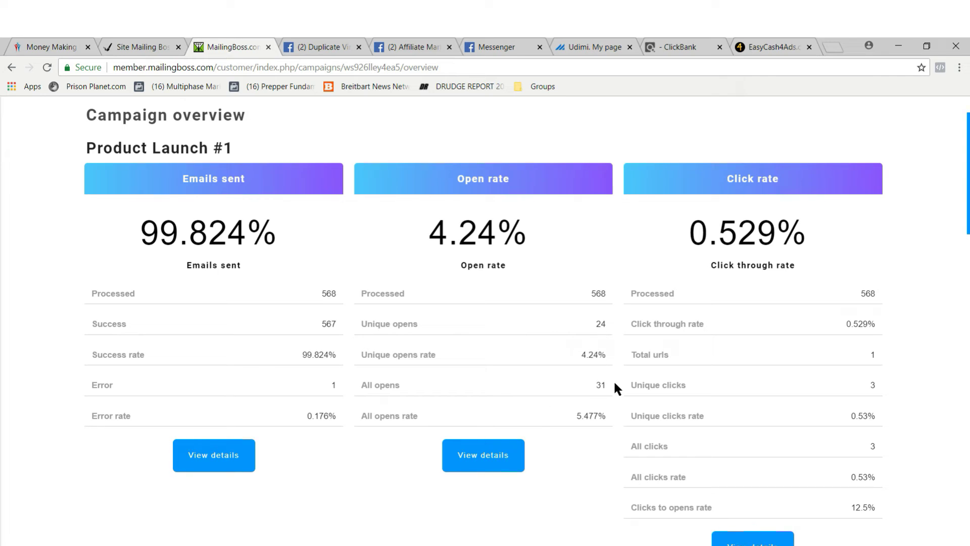
scroll(918, 380, "down", 4)
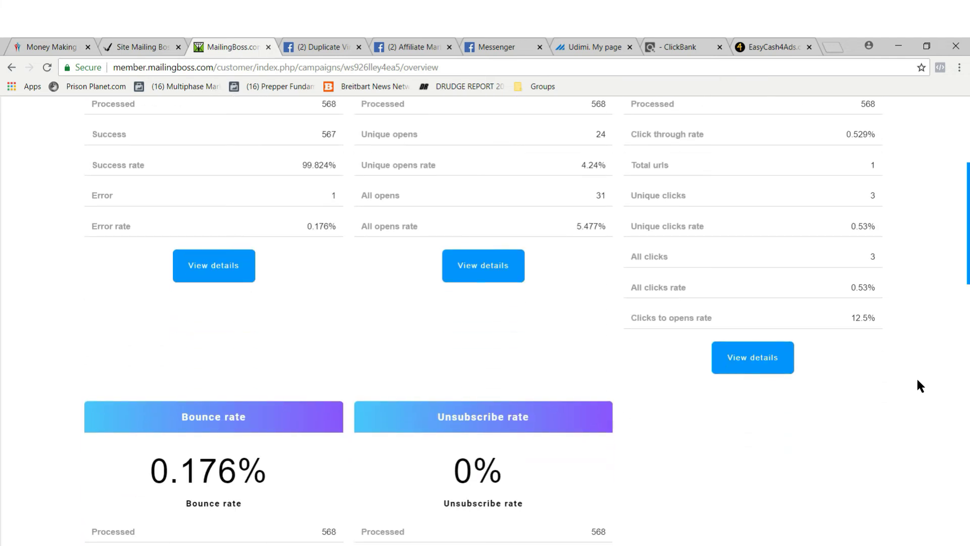
scroll(917, 380, "down", 5)
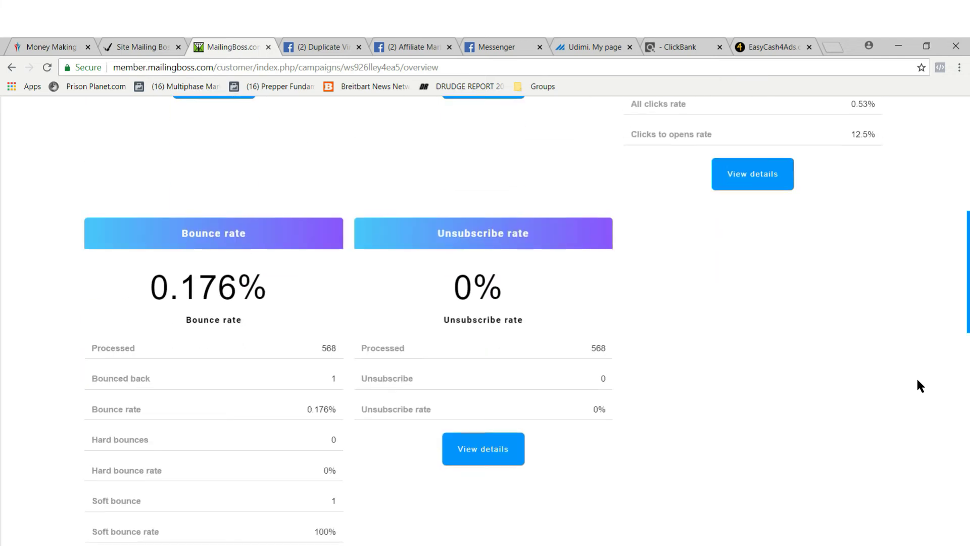
scroll(917, 380, "down", 4)
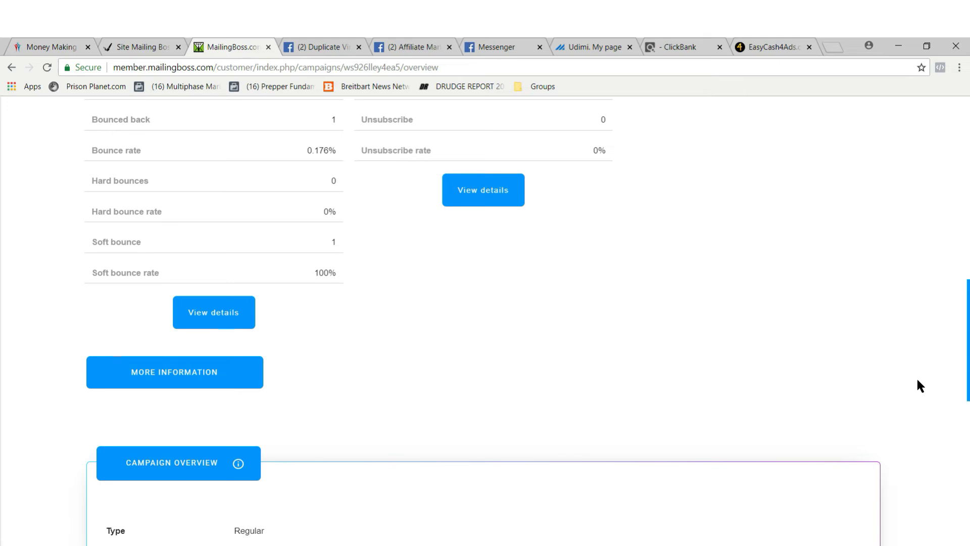
- Review the rest of the Product Launch #1 campaign overview and open its clicks report
scroll(819, 328, "down", 5)
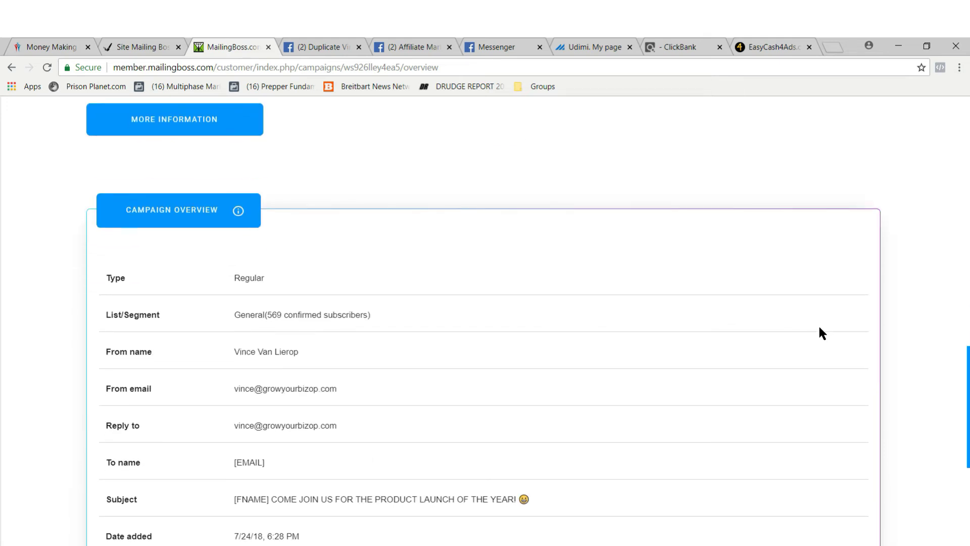
scroll(819, 328, "up", 4)
scroll(820, 329, "up", 8)
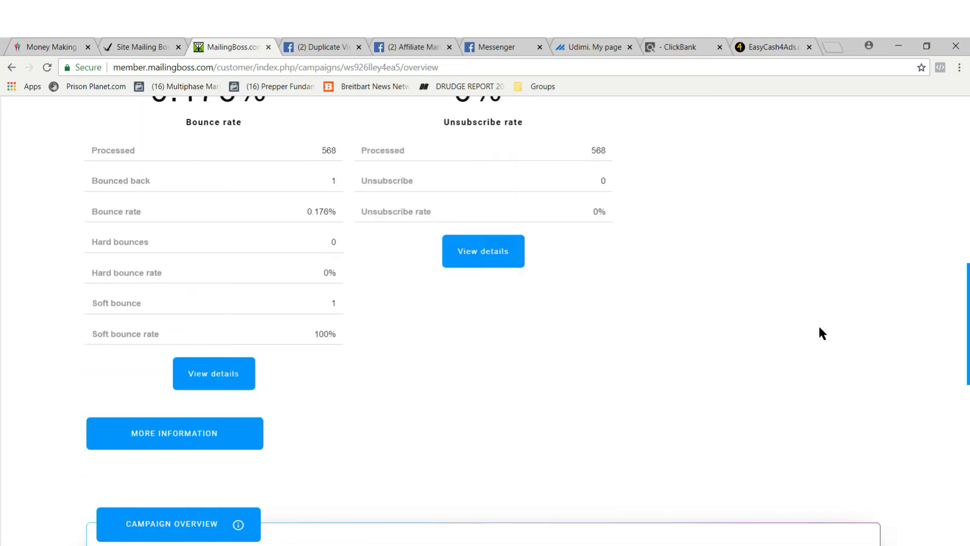
left_click(757, 237)
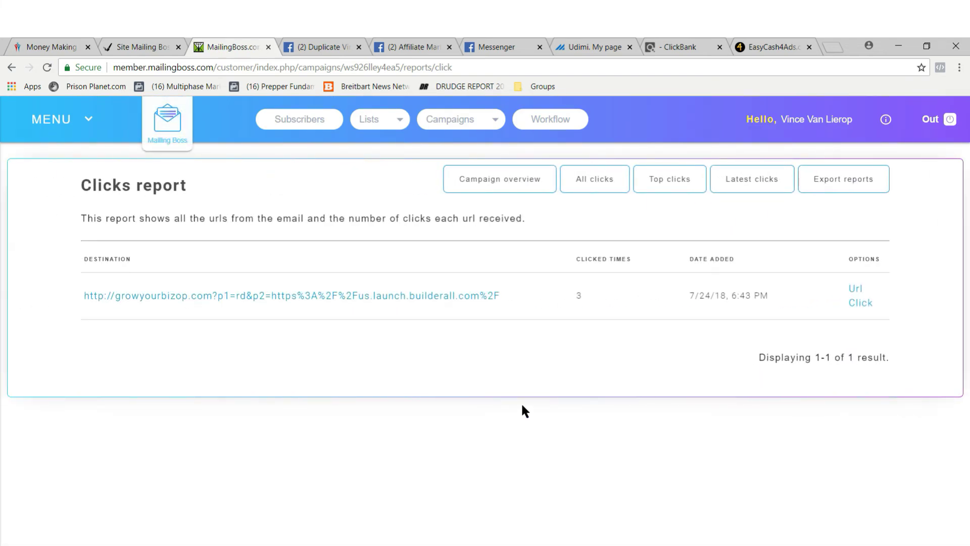
left_click(43, 123)
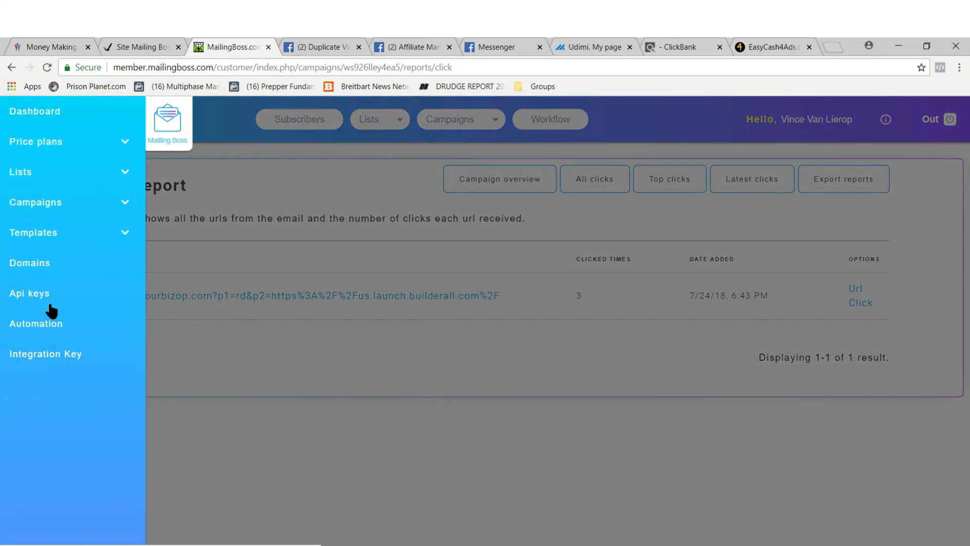
left_click(332, 454)
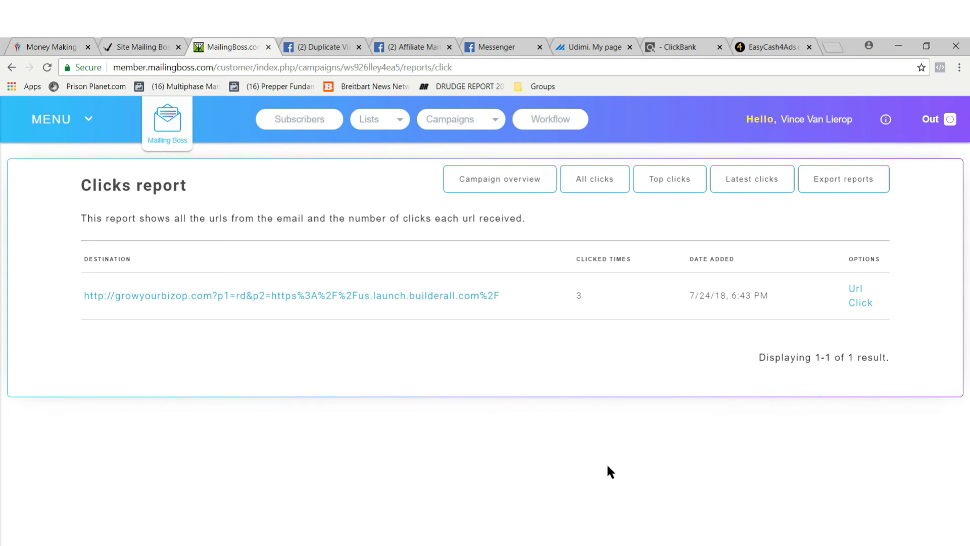
- Open the subscriber sync tool for lists, try General as the primary list, inspect the missing-subscriber actions, and close without syncing
left_click(369, 124)
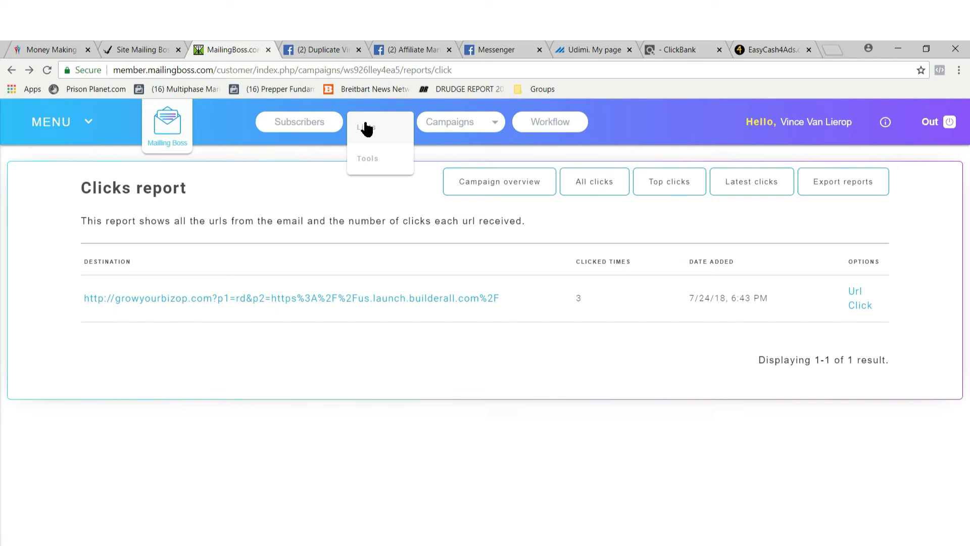
left_click(365, 160)
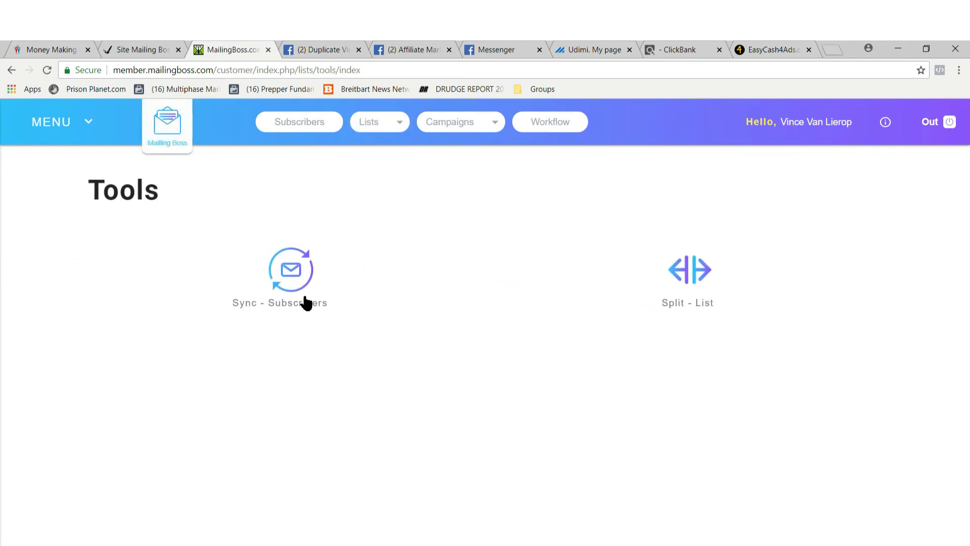
left_click(291, 271)
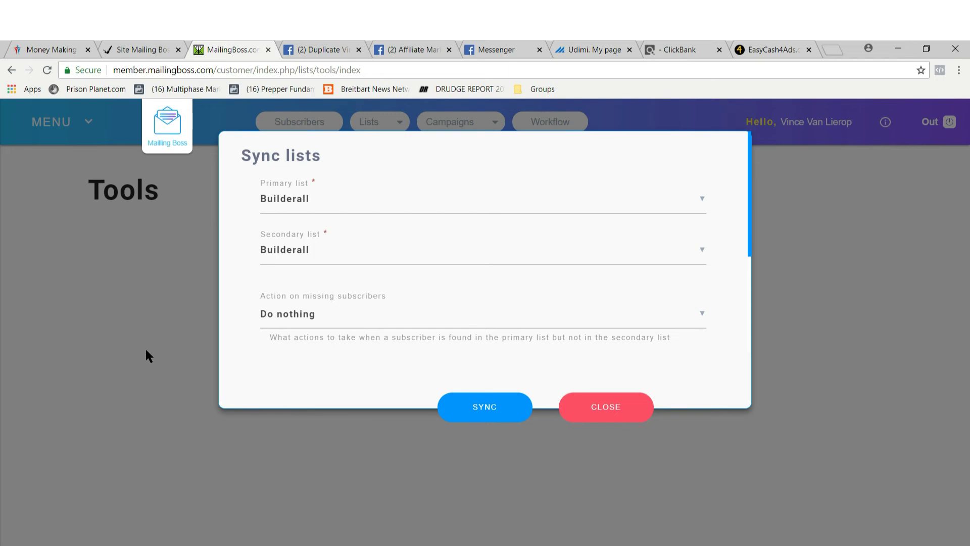
left_click(698, 205)
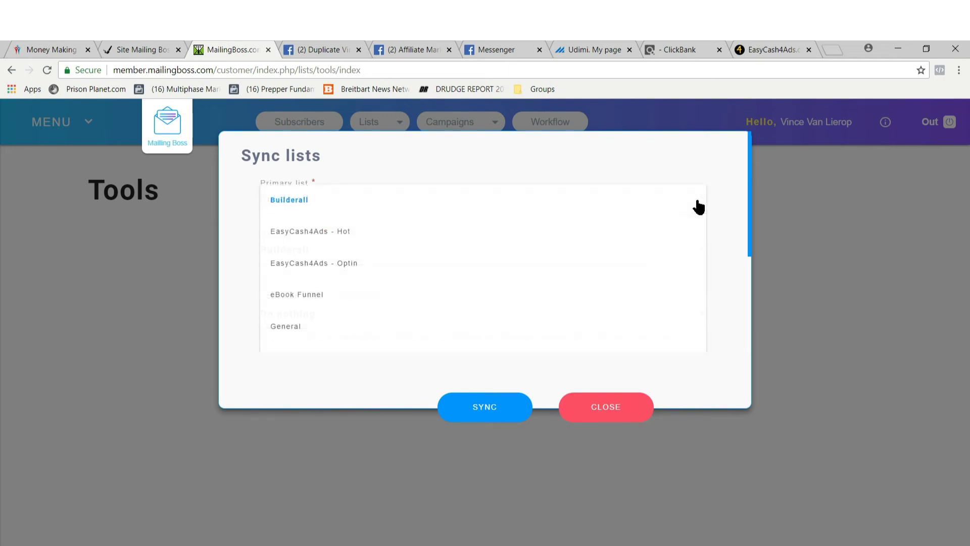
left_click(292, 334)
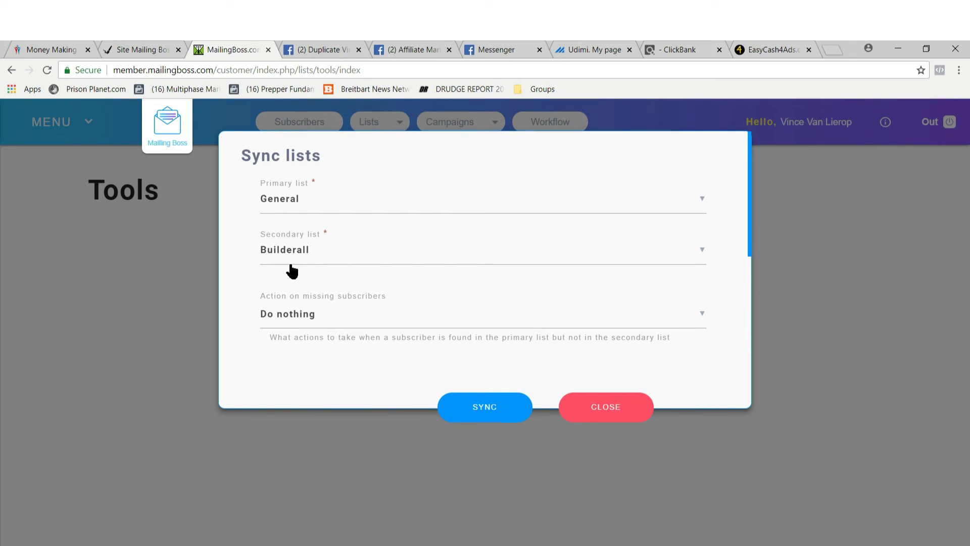
left_click(670, 316)
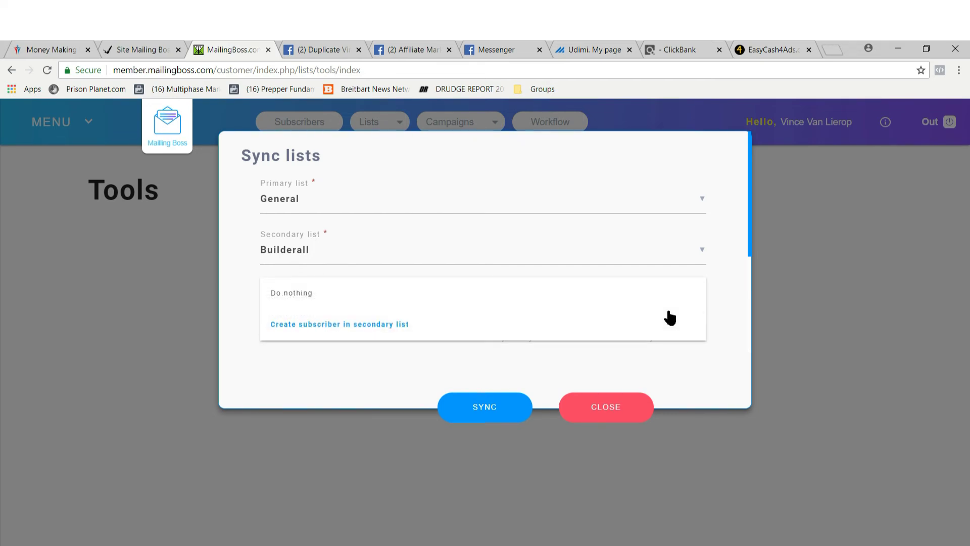
left_click(158, 319)
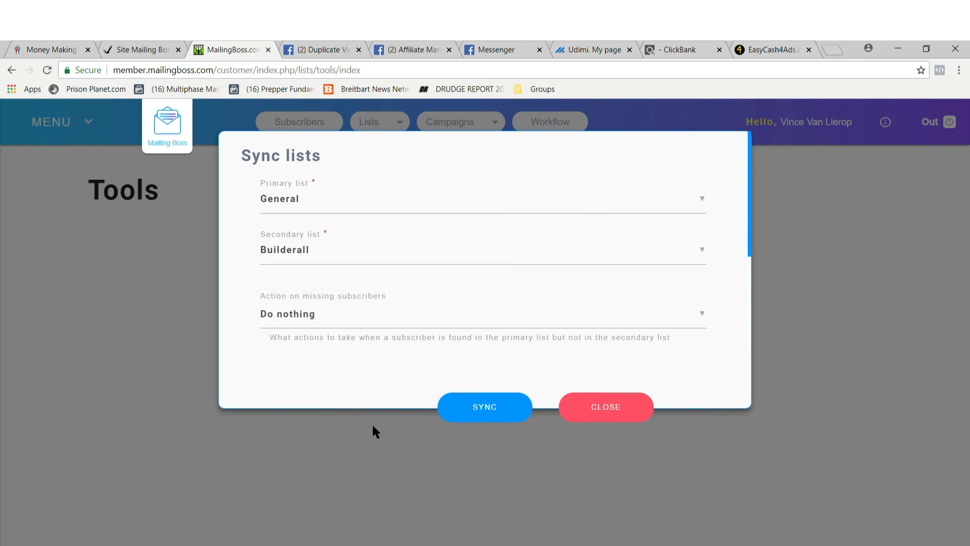
left_click(615, 410)
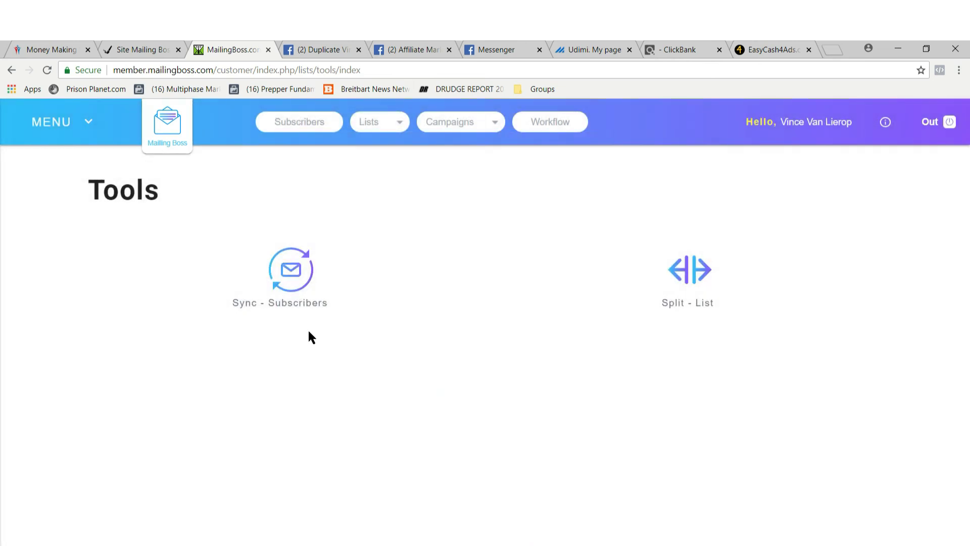
- Switch to the Word document and review the monthly price list from Aweber to Sendlane
left_click(46, 128)
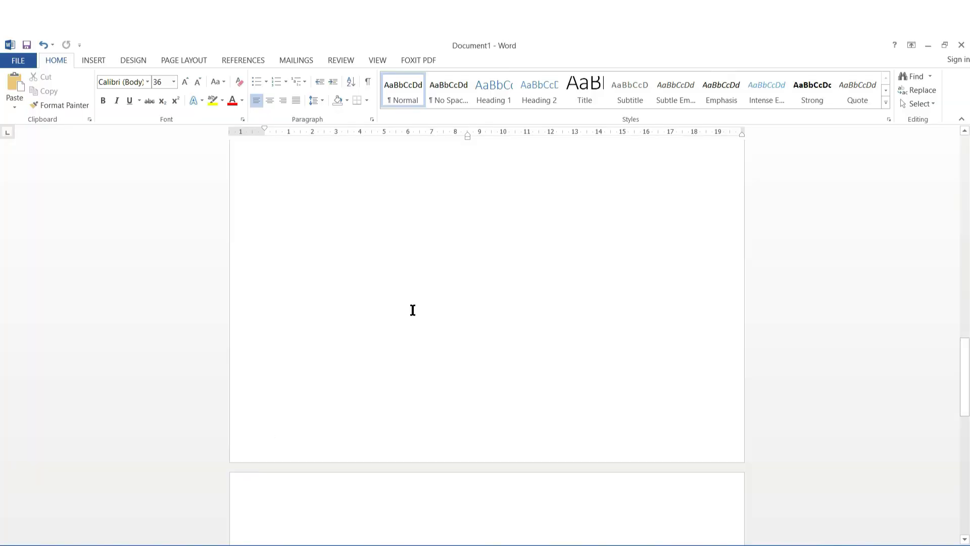
scroll(412, 310, "down", 6)
scroll(413, 310, "up", 3)
scroll(413, 309, "up", 2)
scroll(413, 309, "down", 3)
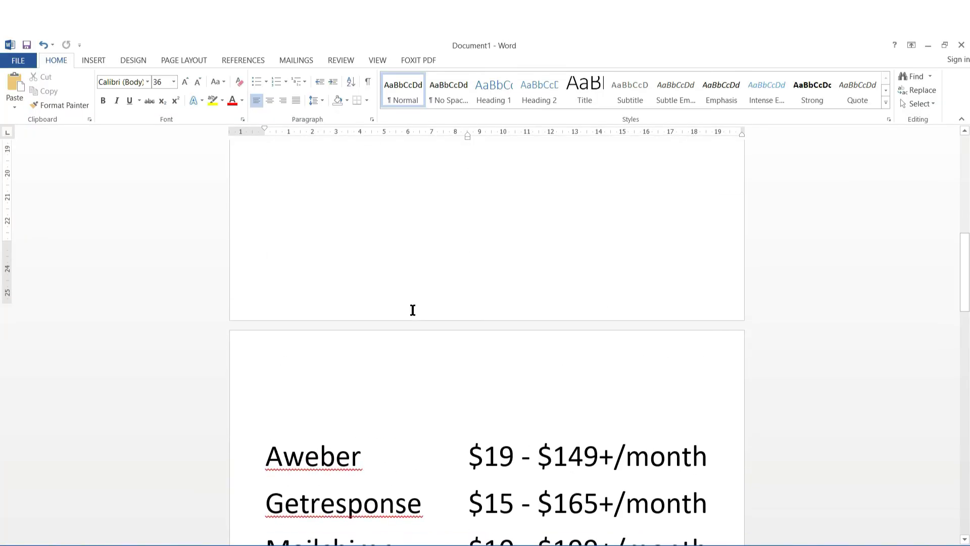
scroll(413, 310, "down", 2)
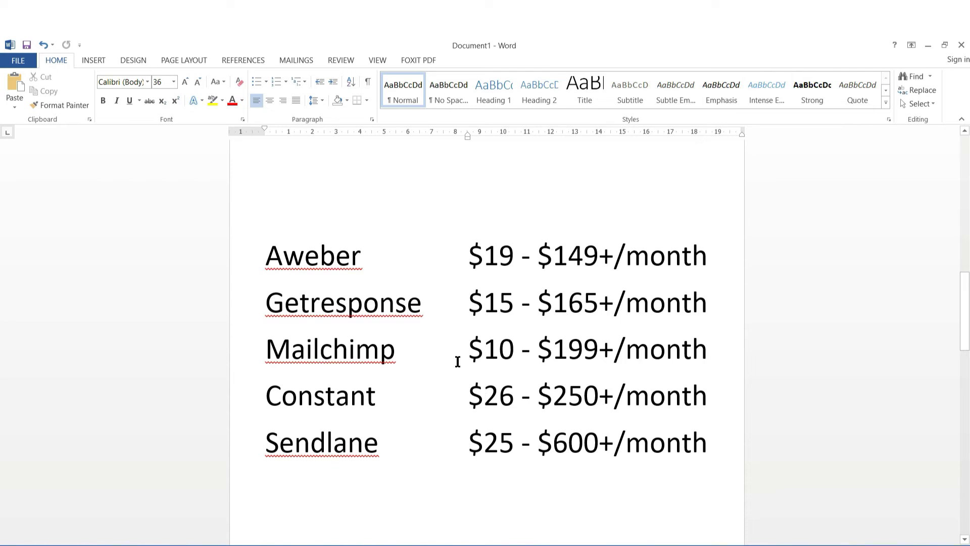
scroll(458, 361, "down", 1)
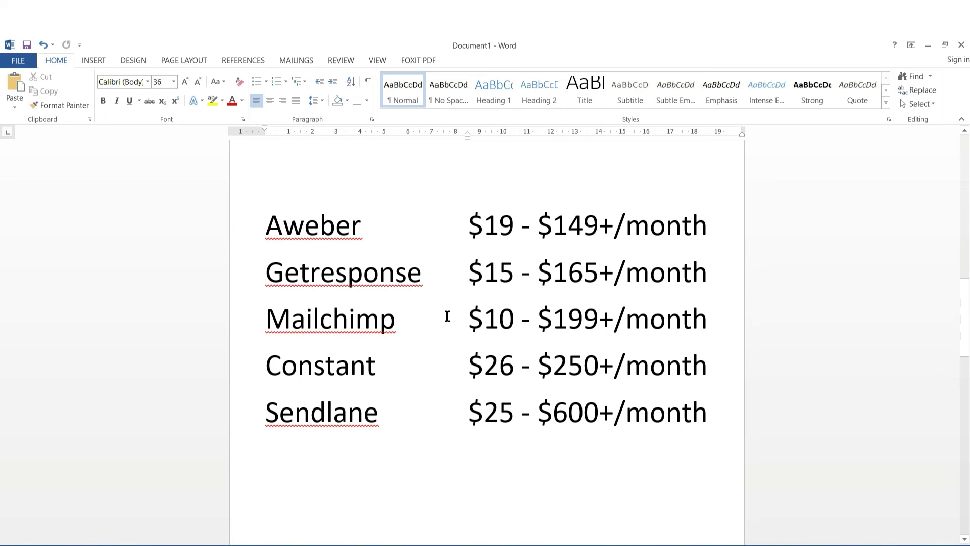
- Review the Mailingboss feature list on the following page of the document, from unlimited subscribers to full email automation
scroll(448, 316, "down", 5)
scroll(447, 316, "down", 4)
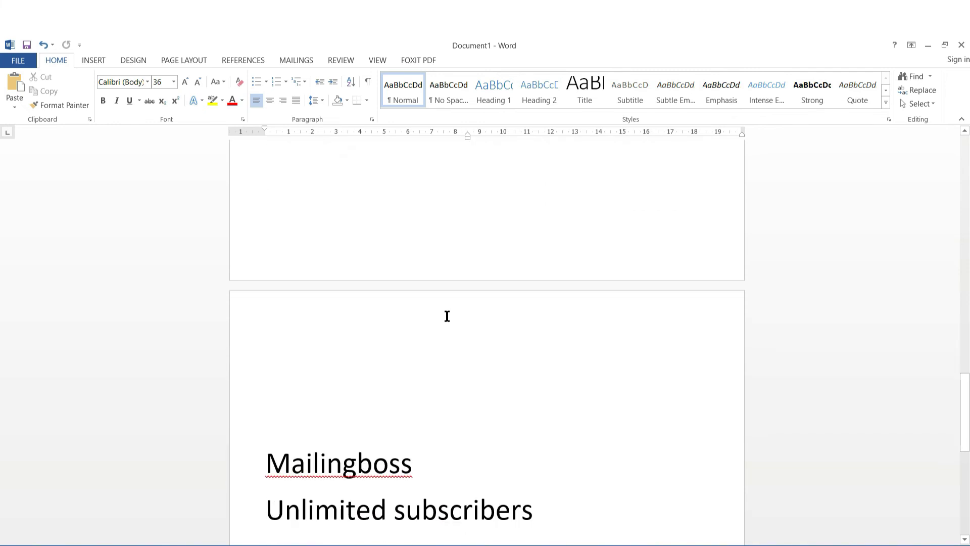
scroll(447, 317, "down", 3)
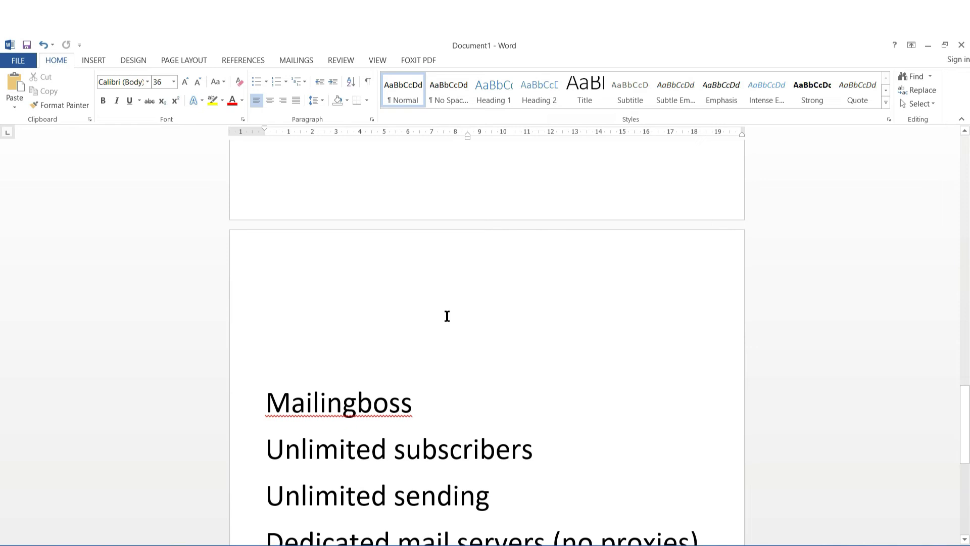
scroll(447, 316, "down", 1)
scroll(517, 305, "down", 1)
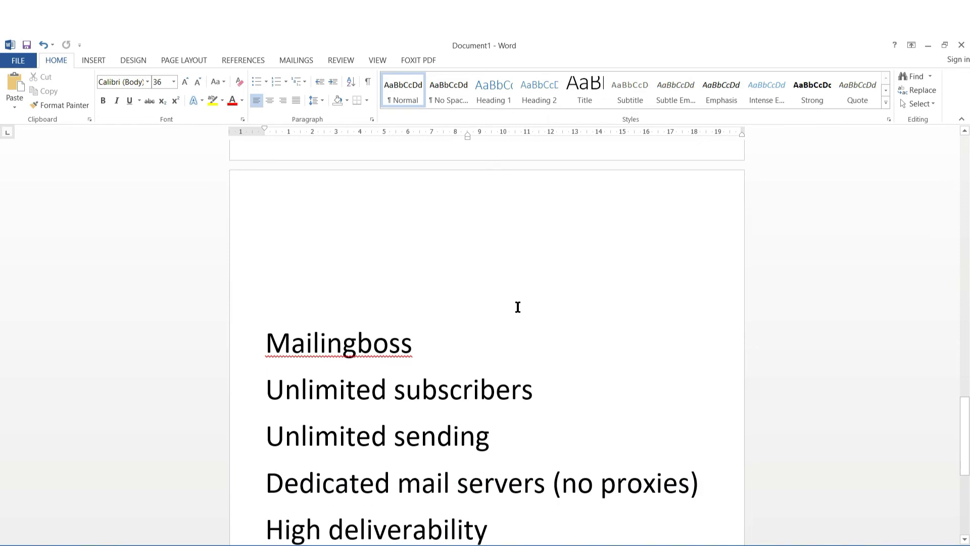
scroll(517, 307, "down", 2)
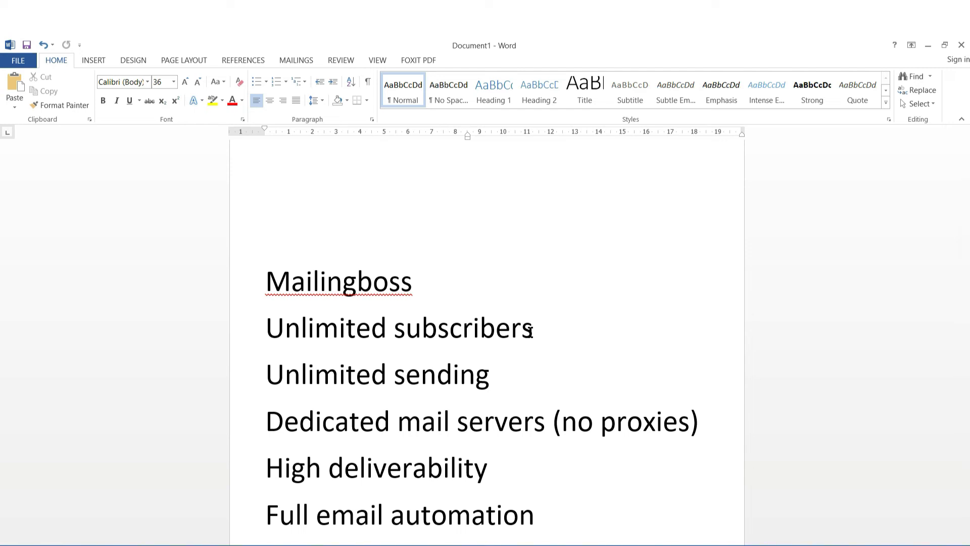
scroll(407, 337, "down", 2)
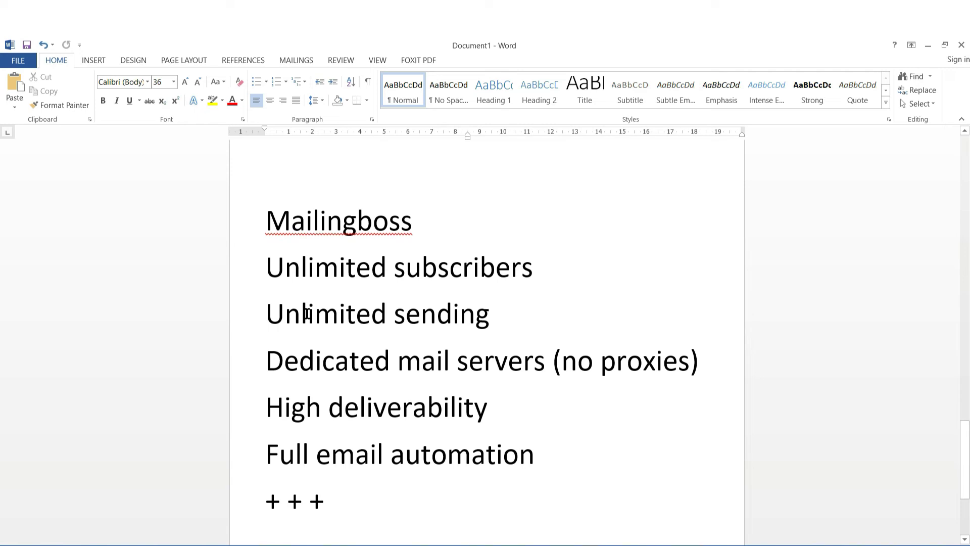
left_click(454, 364)
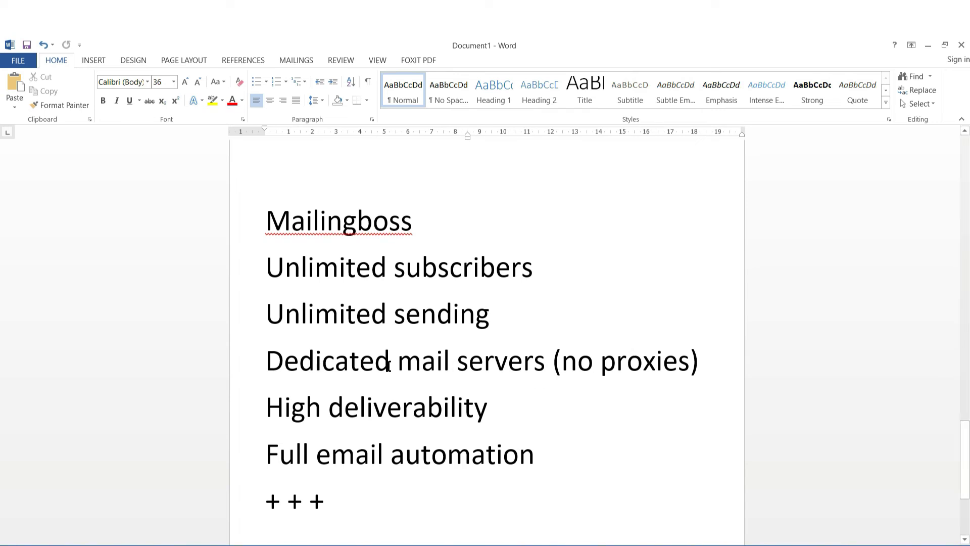
scroll(388, 364, "down", 1)
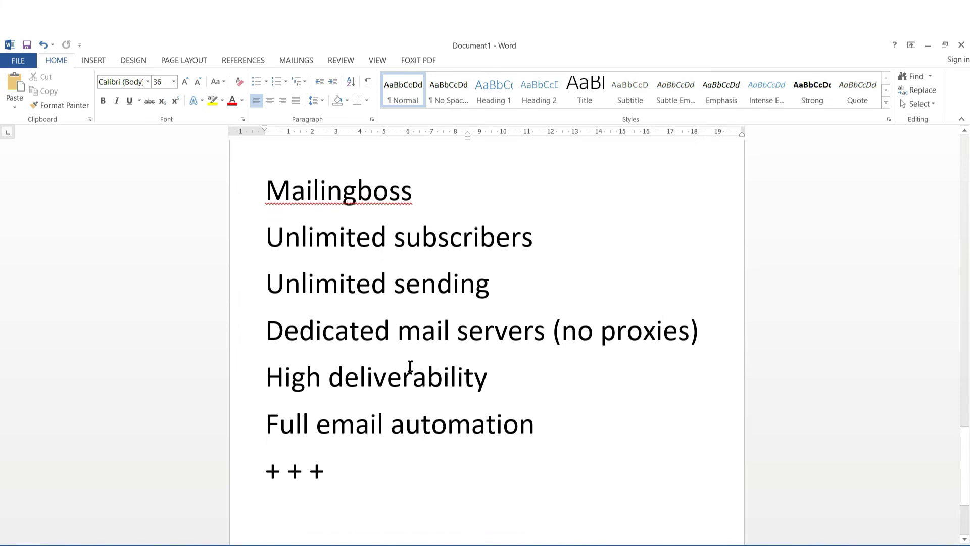
left_click(504, 383)
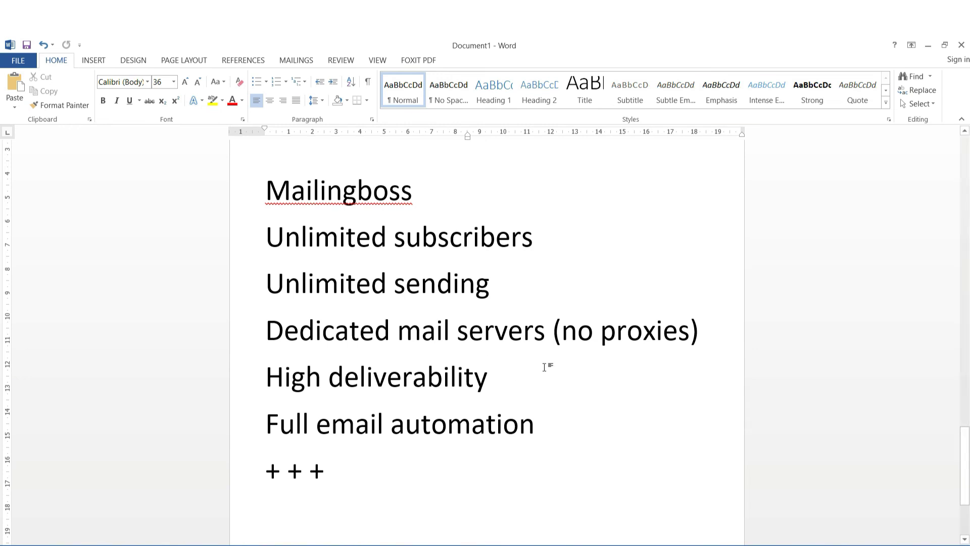
- Compare the competitors' monthly prices once more with the Mailingboss feature list
scroll(544, 367, "up", 3)
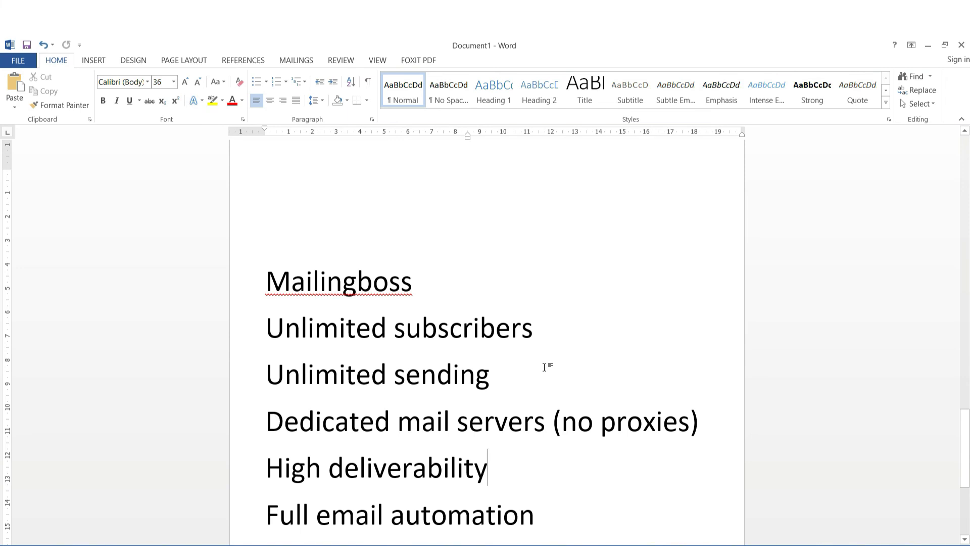
scroll(545, 368, "up", 2)
scroll(545, 367, "up", 15)
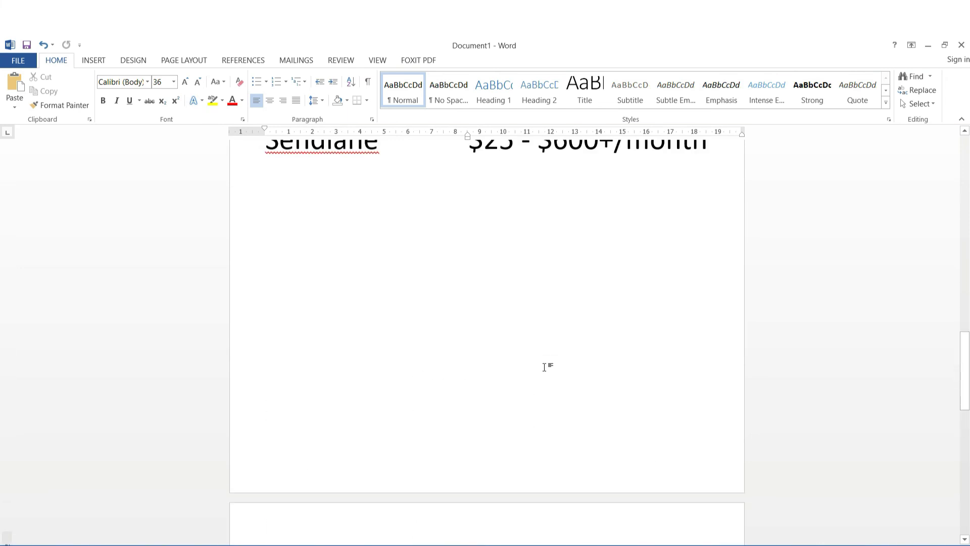
scroll(555, 228, "up", 1)
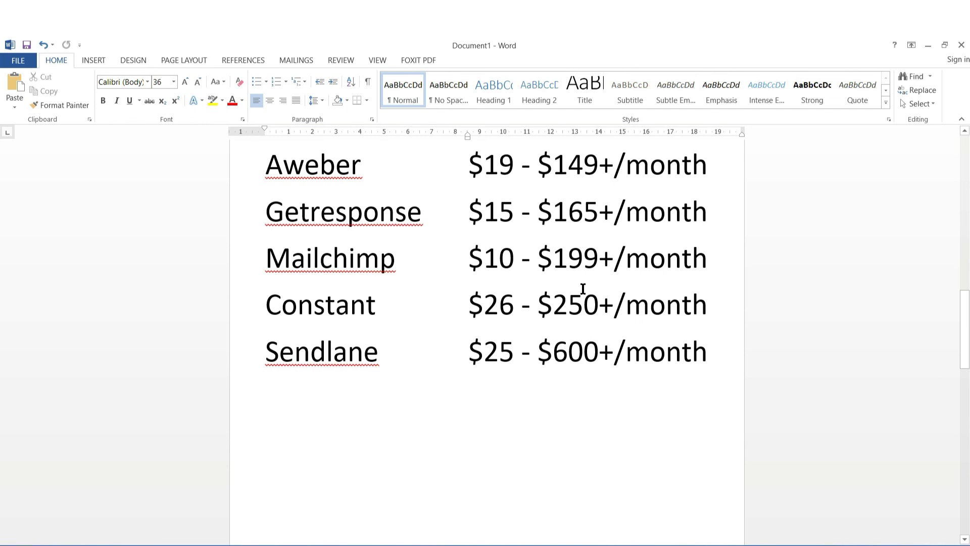
scroll(583, 289, "down", 10)
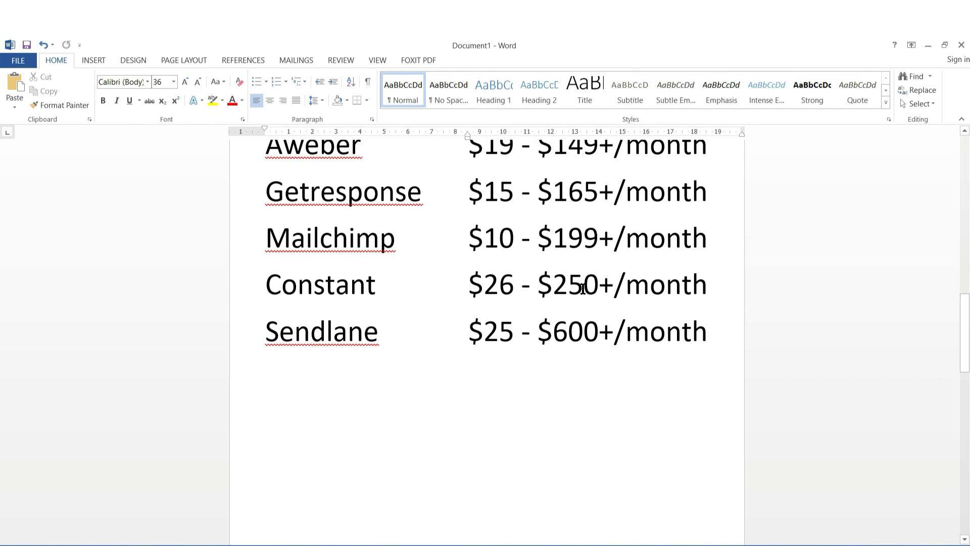
scroll(583, 288, "down", 3)
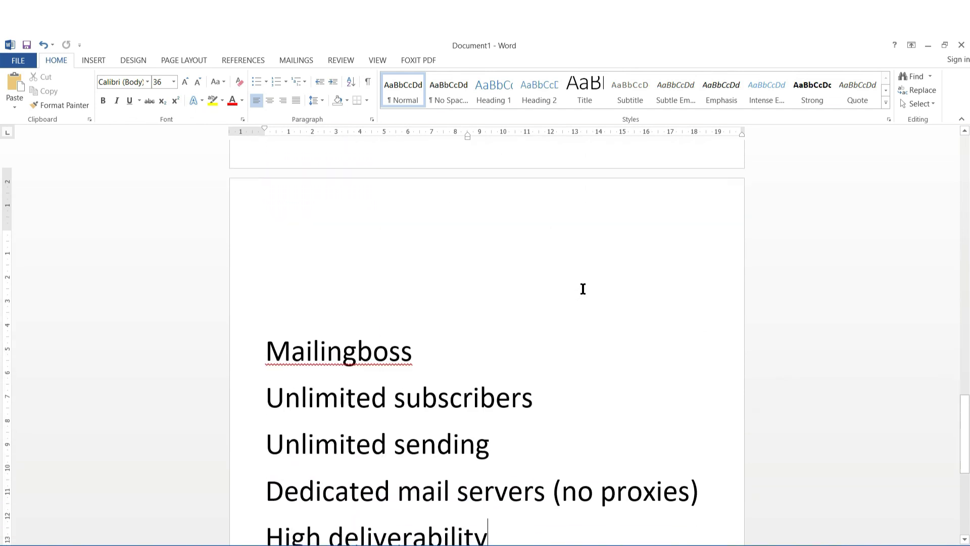
scroll(625, 289, "down", 2)
scroll(625, 289, "down", 1)
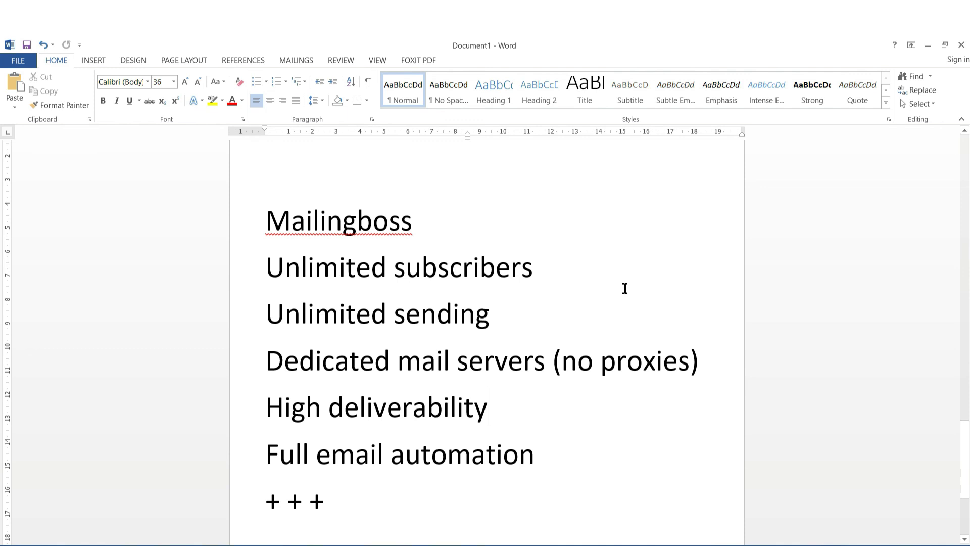
- Add the line "$50.00 Flat rate one time price" below the "+ + +" line, leaving one blank line between them
scroll(625, 288, "down", 3)
scroll(625, 289, "down", 1)
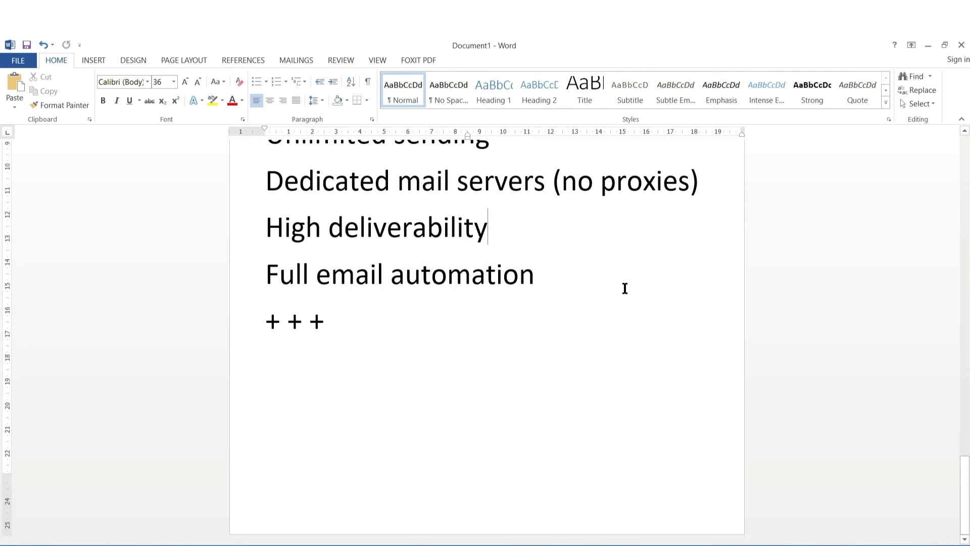
left_click(365, 322)
key("Return")
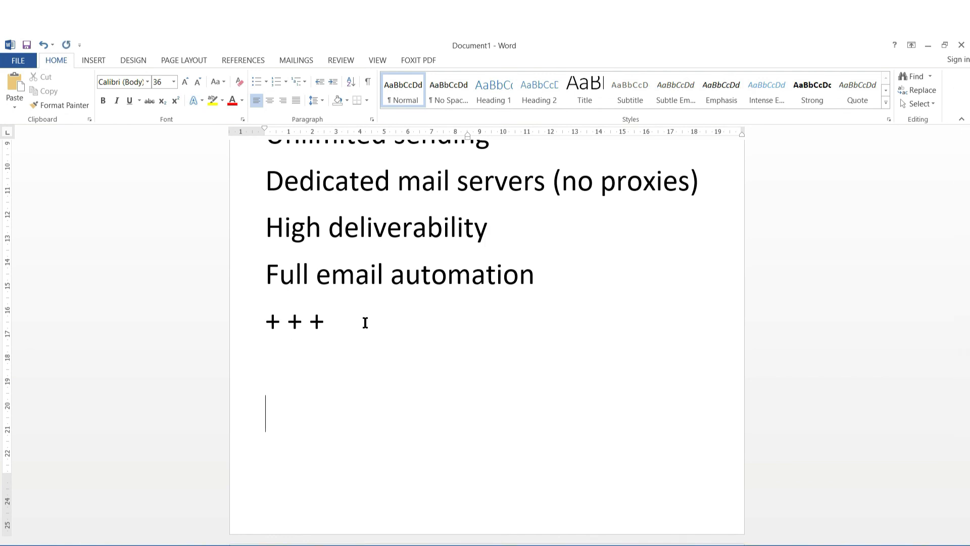
type("$500")
key("BackSpace")
type(".00 Fla")
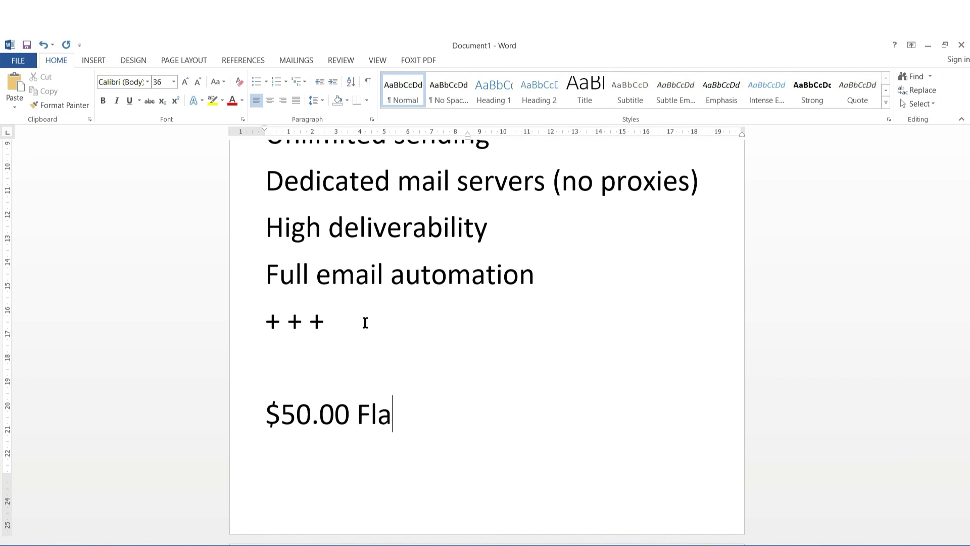
type("t rate o")
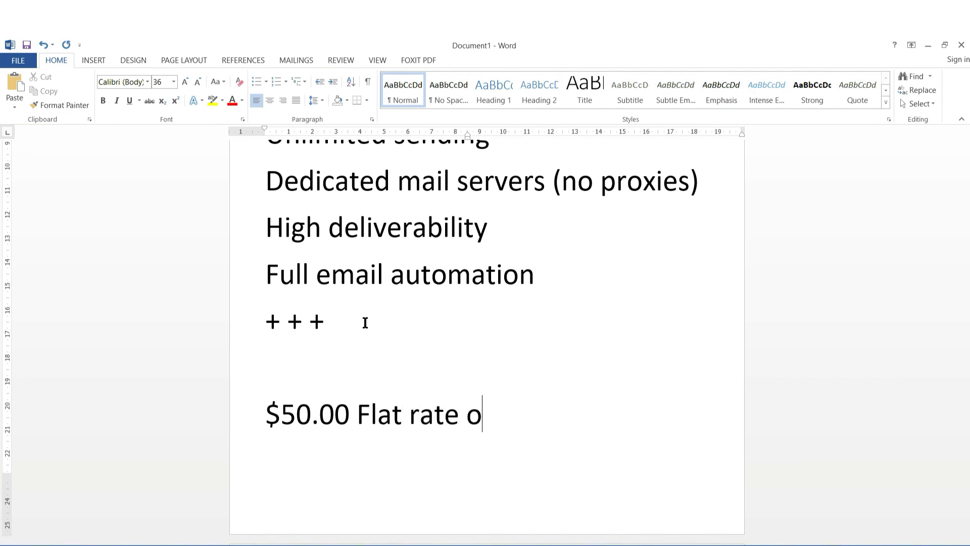
type("ne time ")
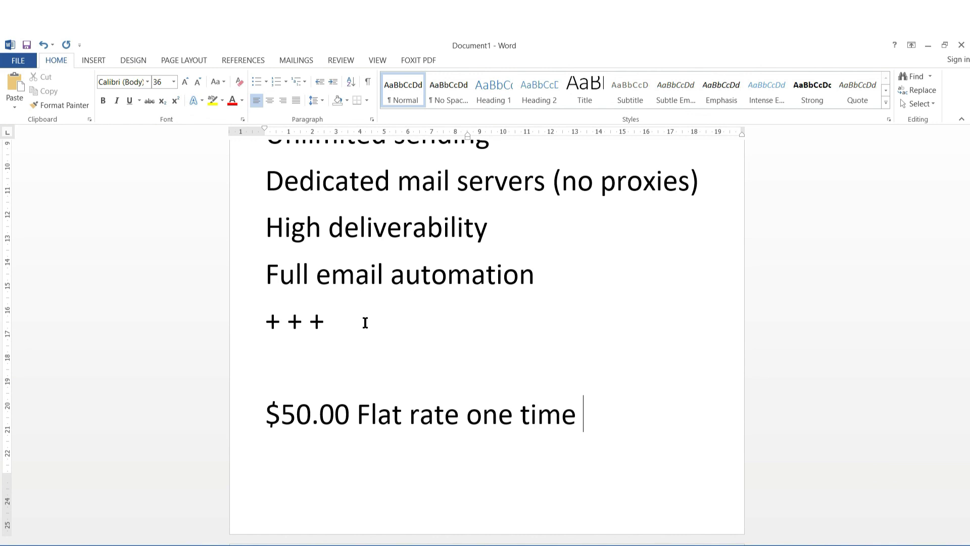
type("price")
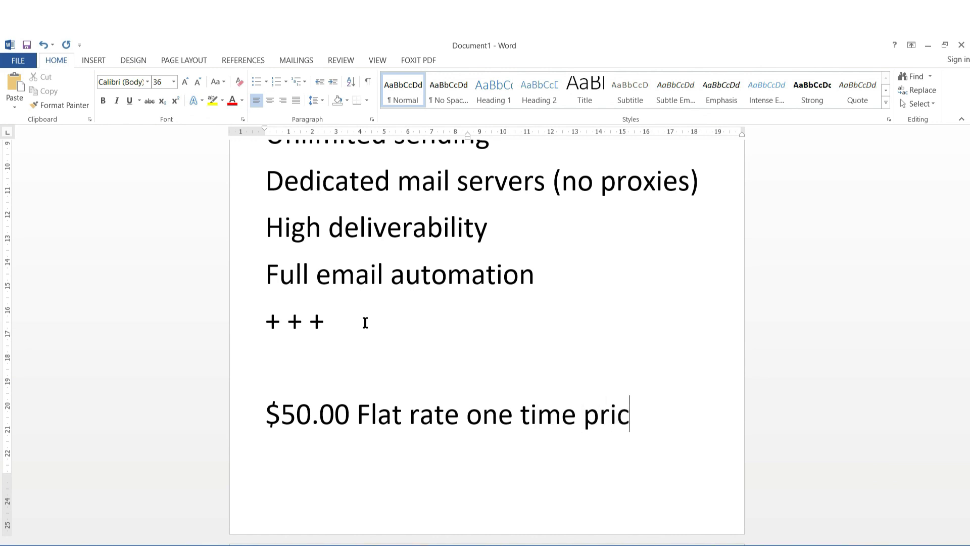